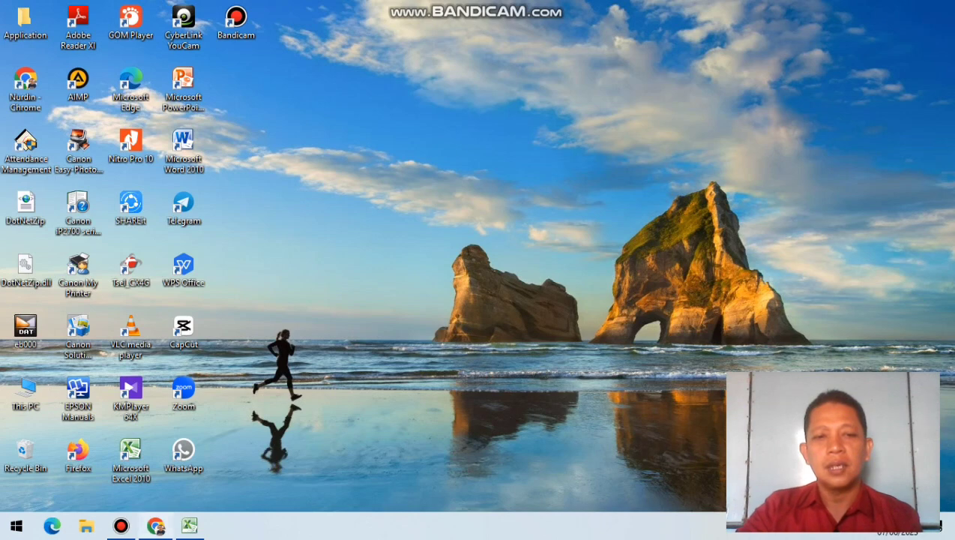
Switch to Chrome and search Google for "google classroom".
{"action": "left_click", "coordinate": [156, 525]}
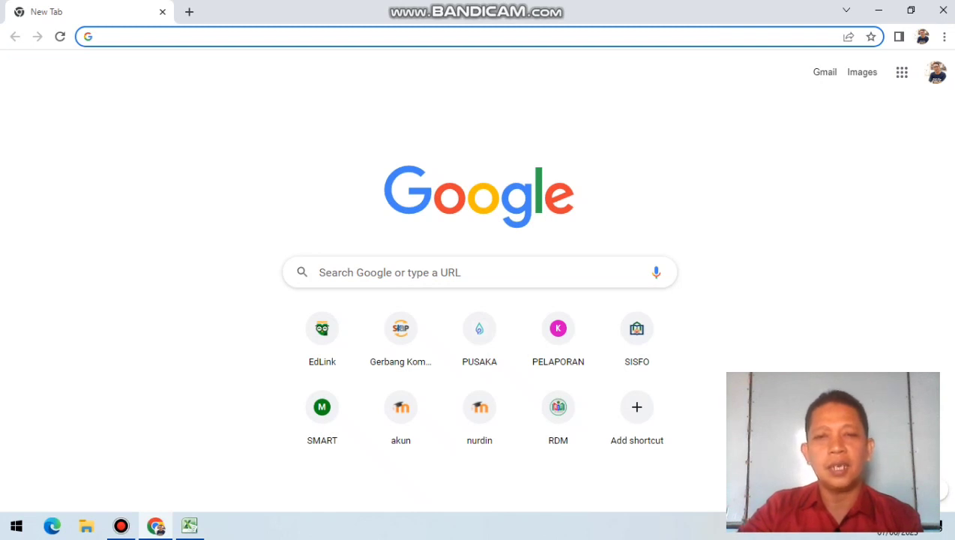
{"action": "left_click", "coordinate": [404, 272]}
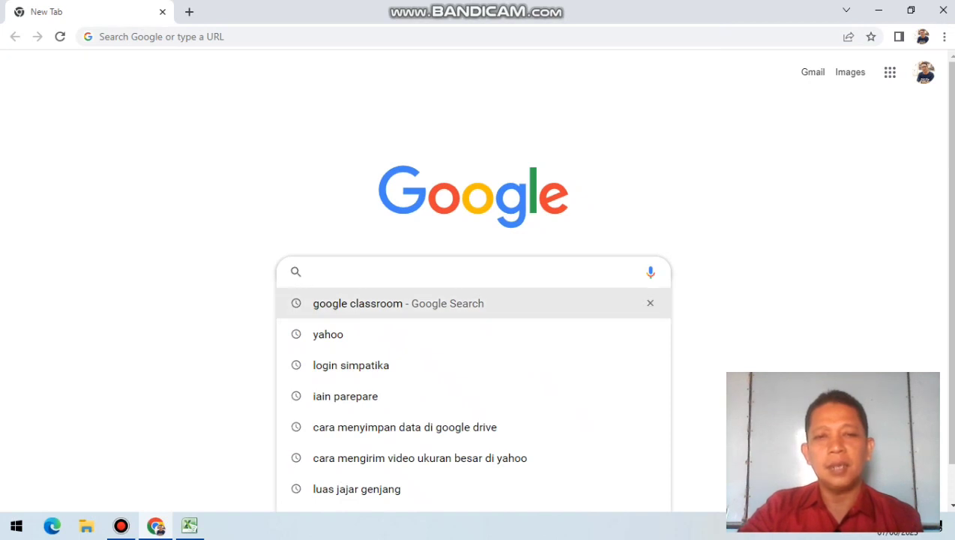
{"action": "left_click", "coordinate": [397, 303]}
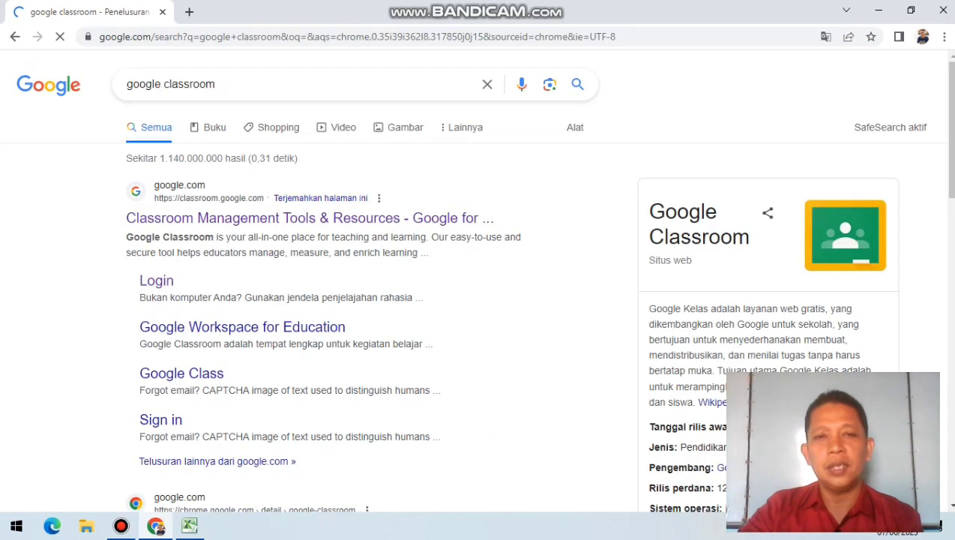
Open the Google Classroom website from the "Classroom Management Tools & Resources" search result.
{"action": "scroll", "coordinate": [480, 299], "scroll_direction": "down", "scroll_amount": 2}
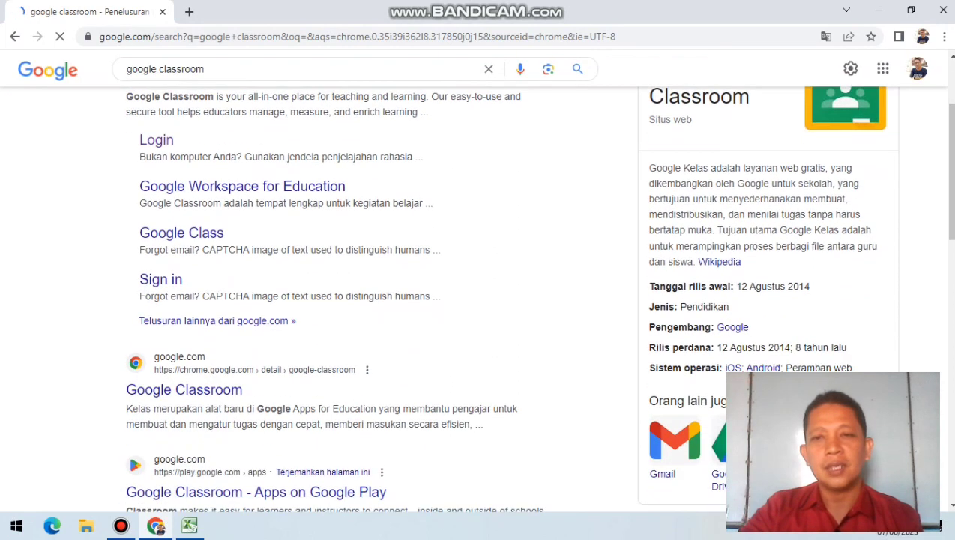
{"action": "scroll", "coordinate": [480, 300], "scroll_direction": "up", "scroll_amount": 1}
{"action": "scroll", "coordinate": [475, 281], "scroll_direction": "down", "scroll_amount": 1}
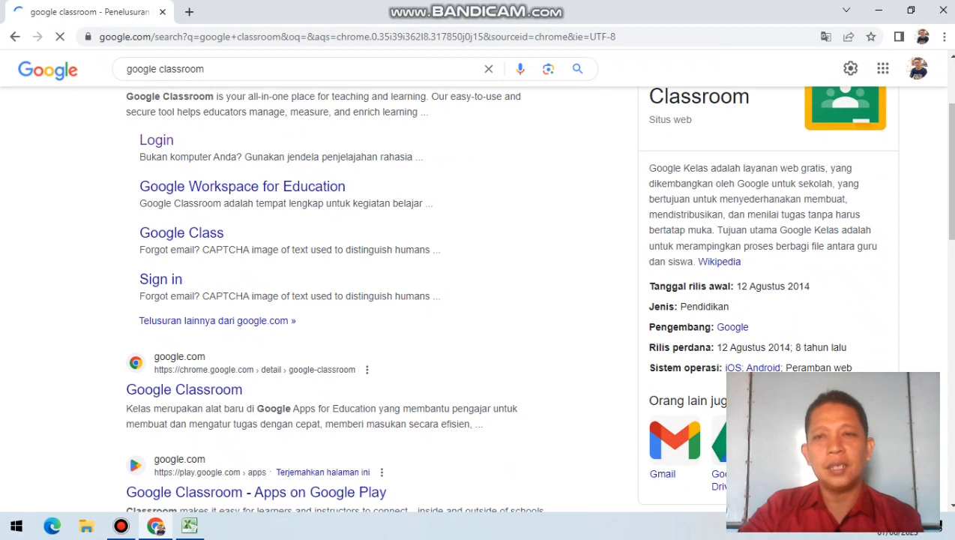
{"action": "scroll", "coordinate": [475, 280], "scroll_direction": "up", "scroll_amount": 1}
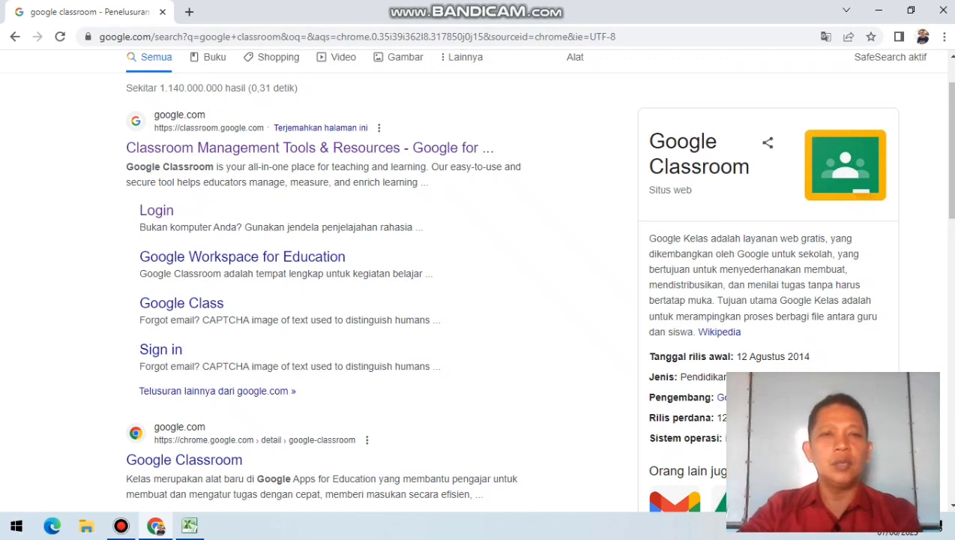
{"action": "scroll", "coordinate": [323, 129], "scroll_direction": "up", "scroll_amount": 1}
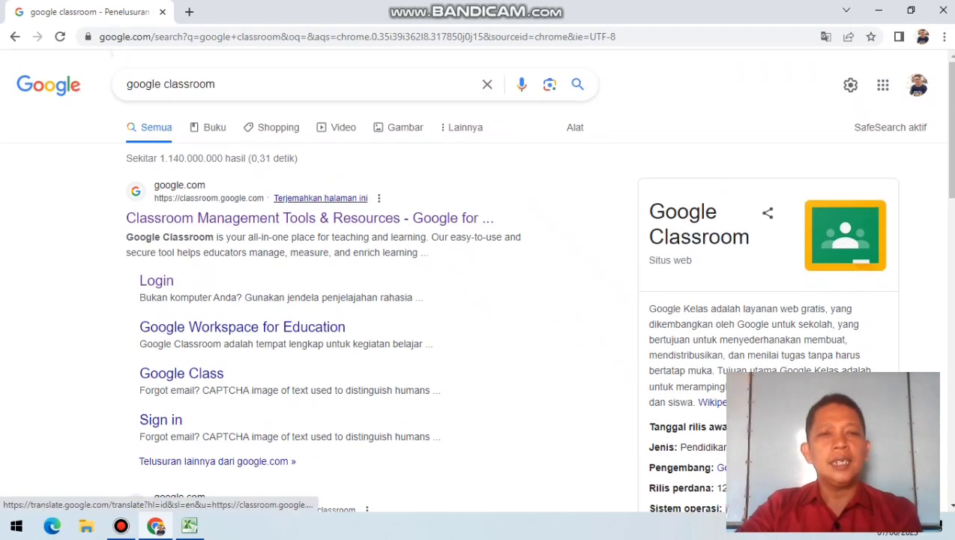
{"action": "scroll", "coordinate": [322, 129], "scroll_direction": "down", "scroll_amount": 1}
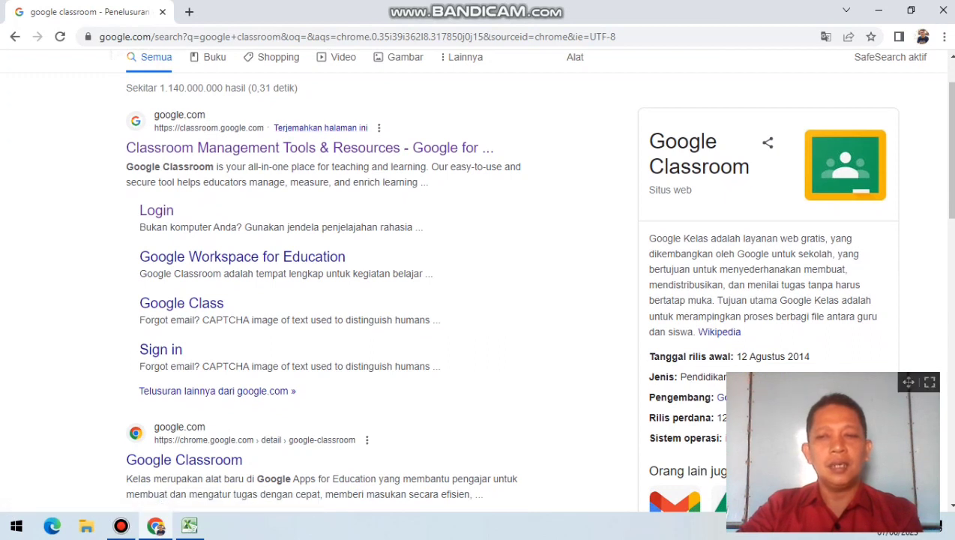
{"action": "left_click_drag", "start_coordinate": [908, 382], "coordinate": [908, 356]}
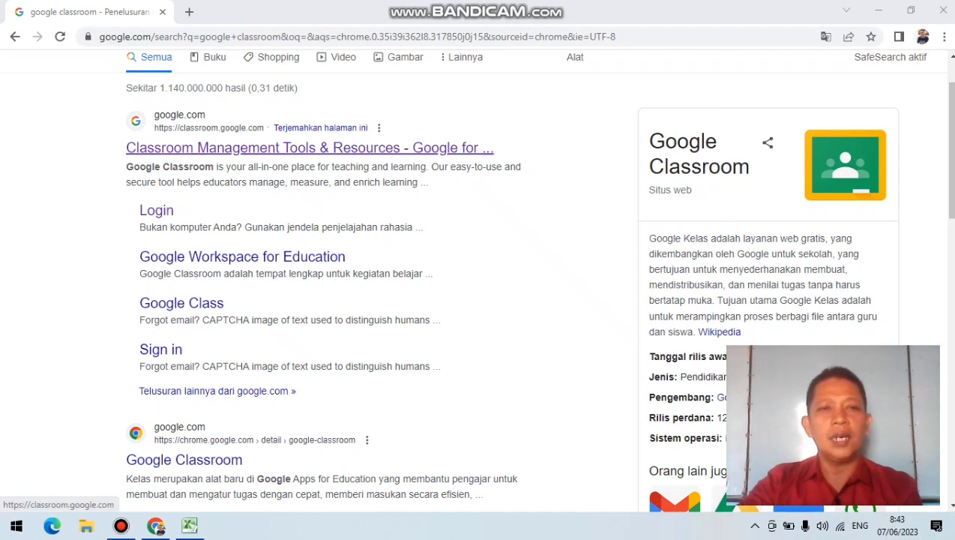
{"action": "left_click", "coordinate": [310, 147]}
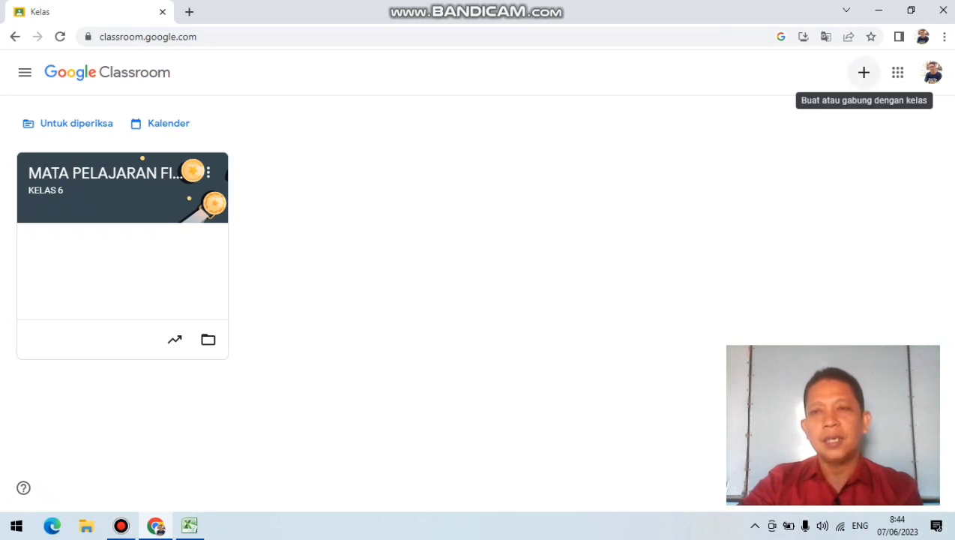
Open the MATA PELAJARAN FIQIH class for KELAS 6.
{"action": "left_click", "coordinate": [864, 71]}
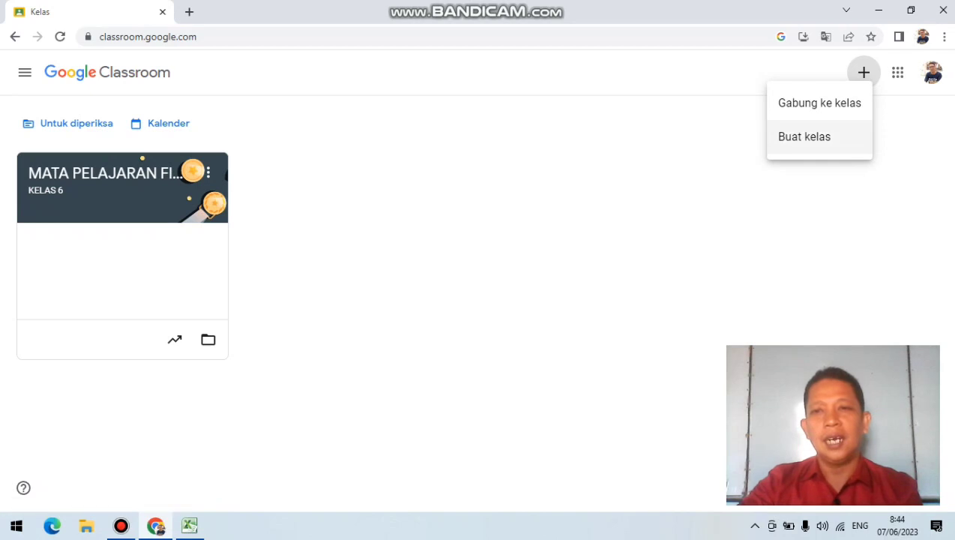
{"action": "key", "text": "Escape"}
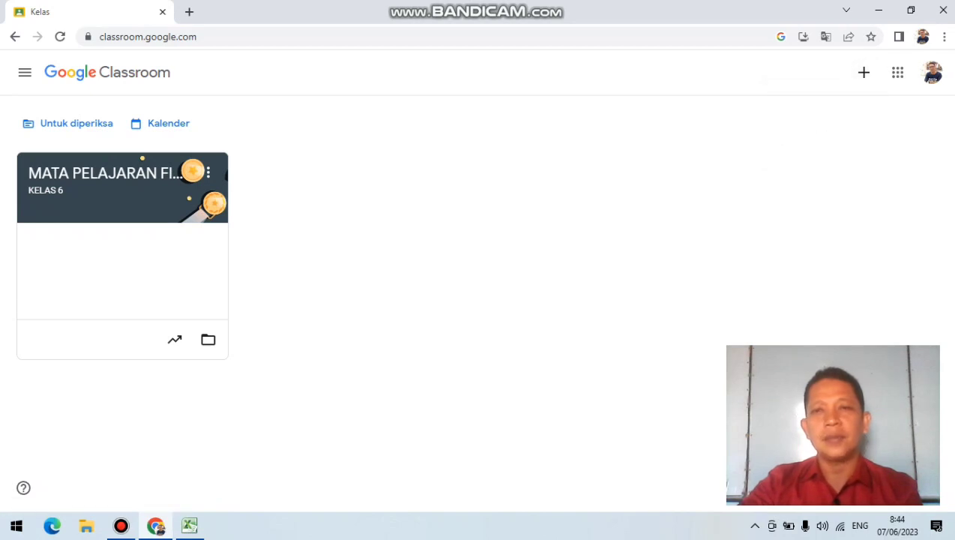
{"action": "left_click", "coordinate": [97, 174]}
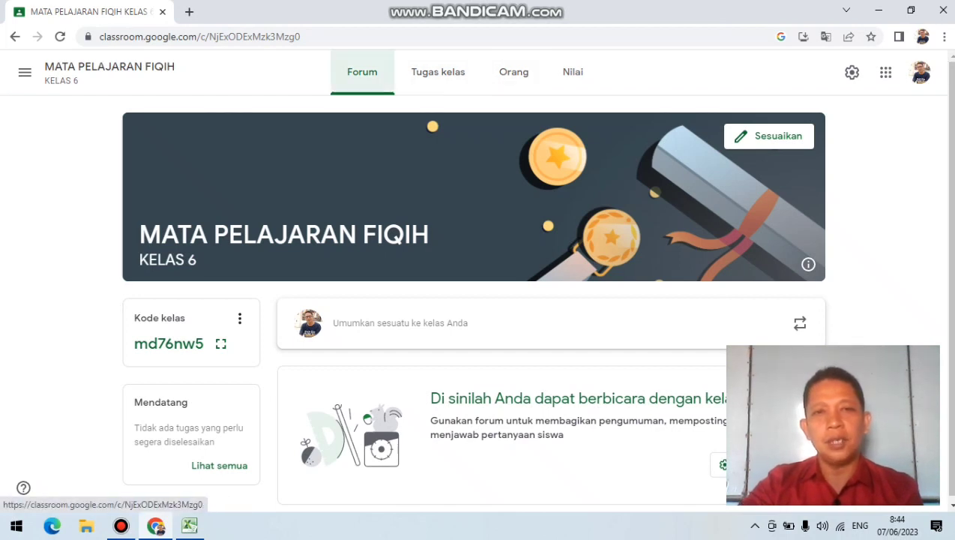
Look through the class's Tugas kelas, Orang and Nilai pages, including the student invitation dialog.
{"action": "left_click", "coordinate": [437, 71]}
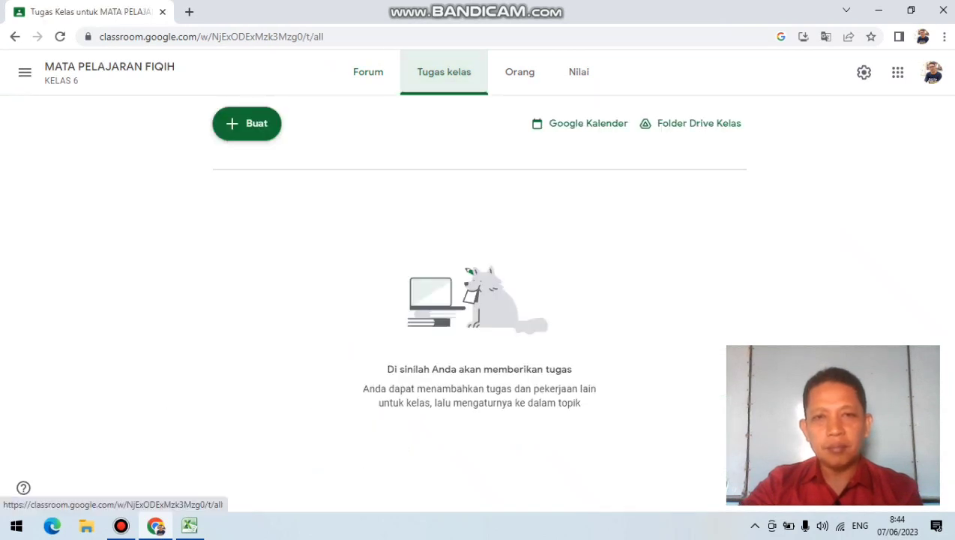
{"action": "left_click", "coordinate": [519, 72]}
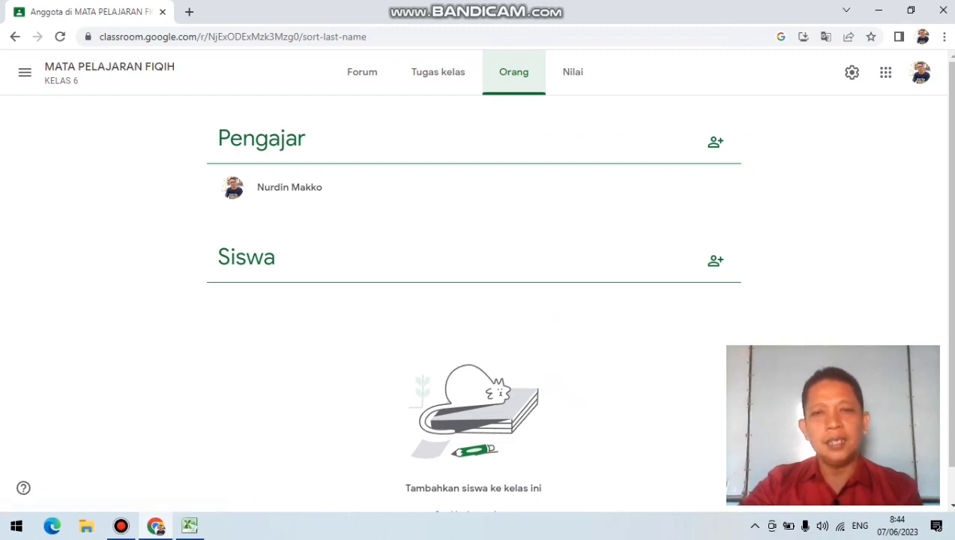
{"action": "left_click", "coordinate": [715, 260]}
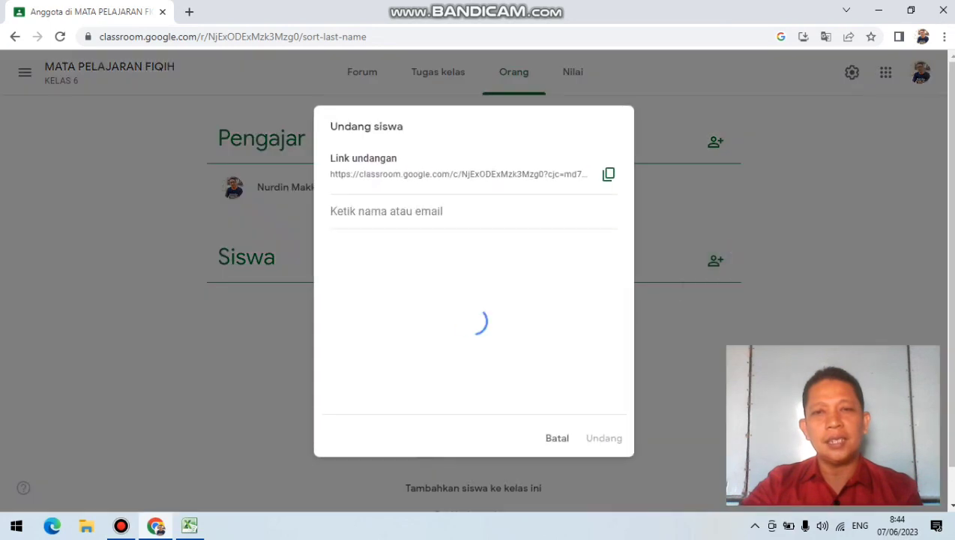
{"action": "left_click", "coordinate": [557, 438]}
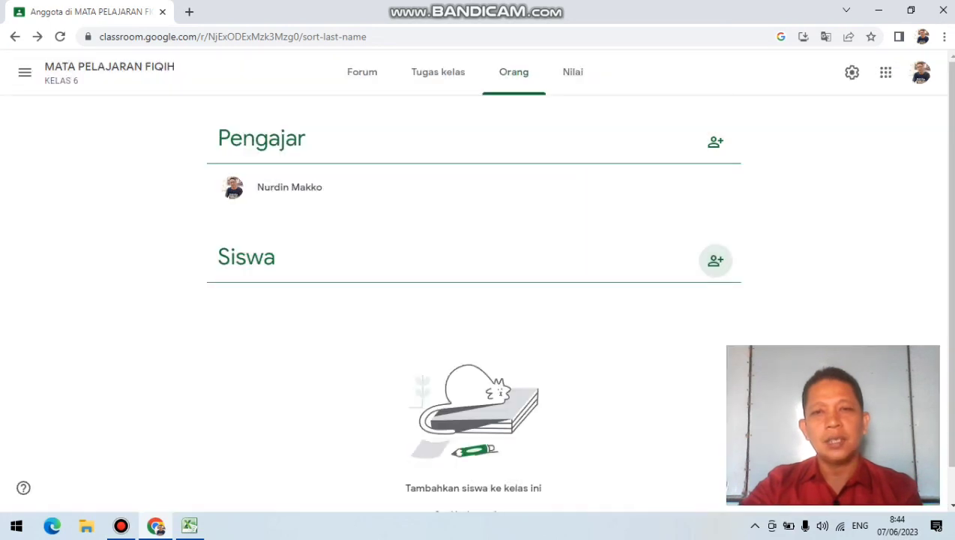
{"action": "left_click", "coordinate": [572, 72]}
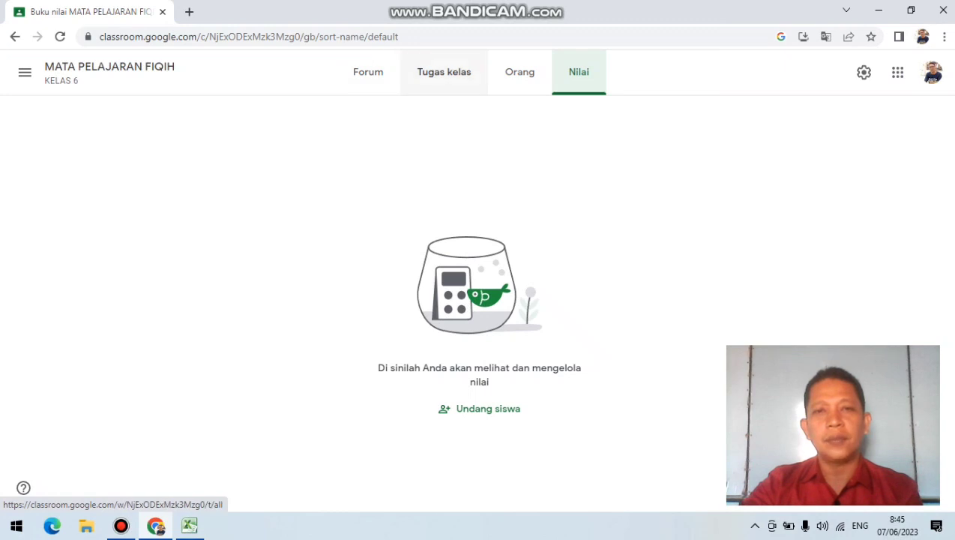
Start a new Materi post in the class's Tugas kelas section.
{"action": "left_click", "coordinate": [443, 72]}
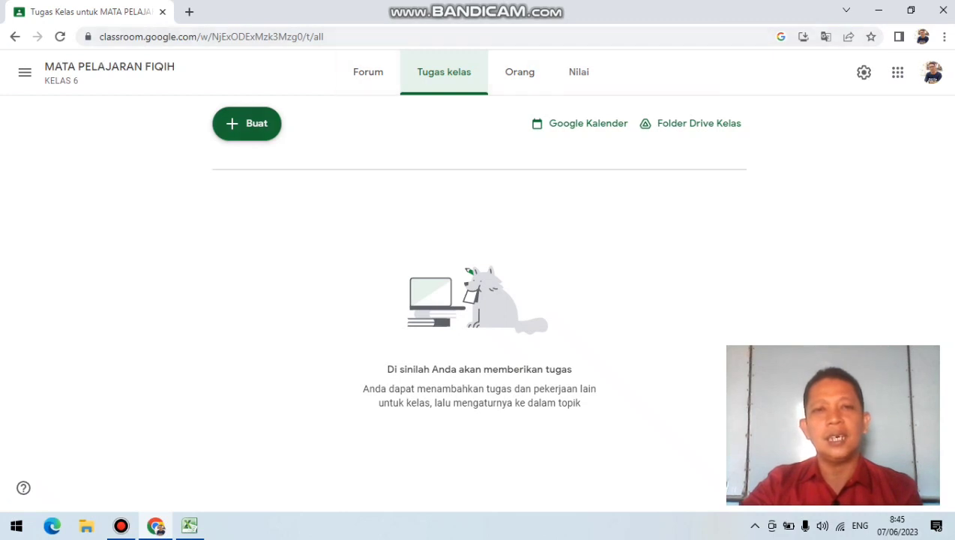
{"action": "left_click", "coordinate": [247, 124]}
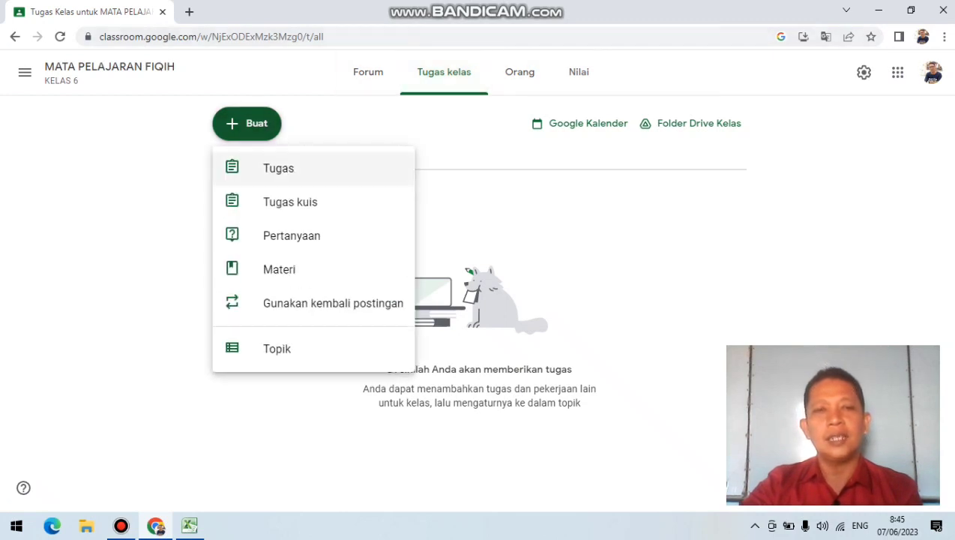
{"action": "left_click", "coordinate": [278, 269]}
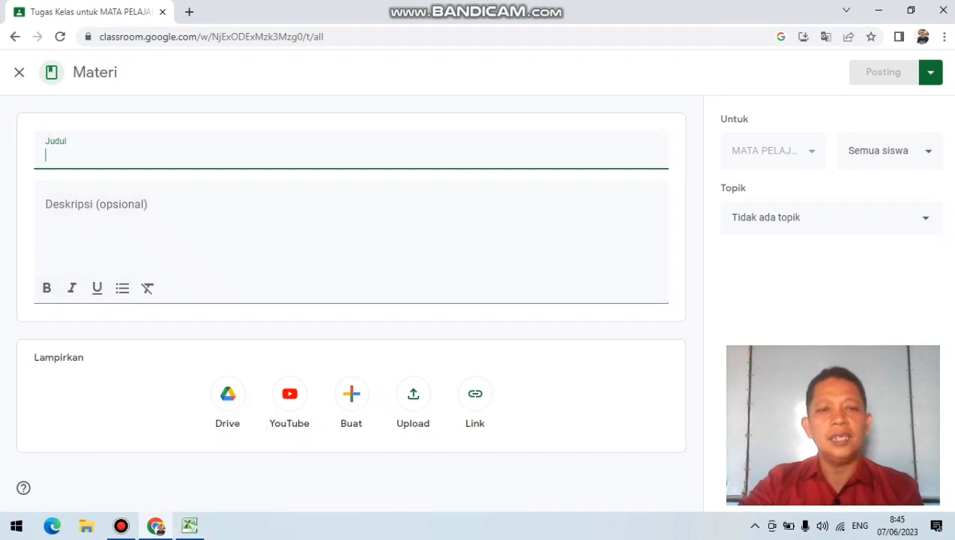
Copy the Pembelajaran 1 number and activity cells from the Excel lesson list and paste them as the material's Judul.
{"action": "left_click", "coordinate": [189, 524]}
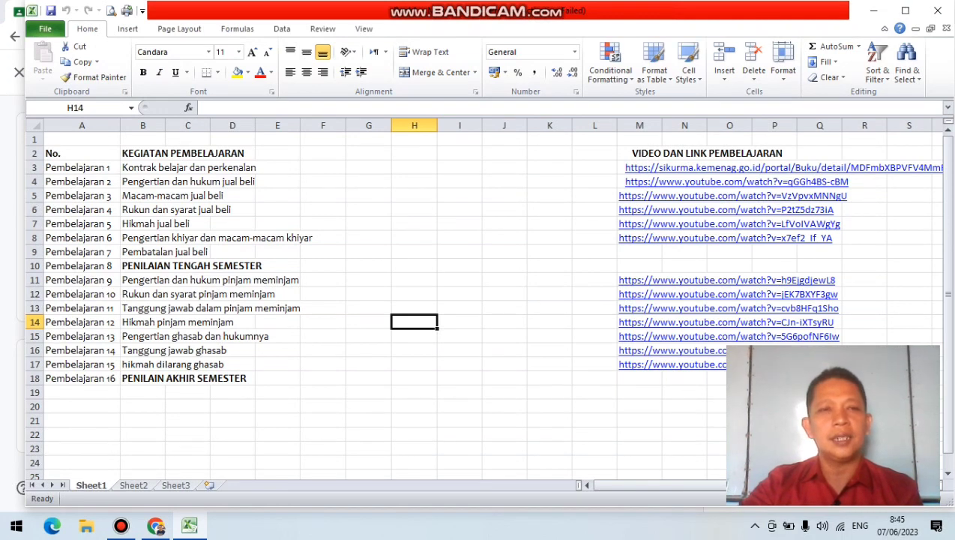
{"action": "left_click_drag", "start_coordinate": [75, 167], "coordinate": [209, 168]}
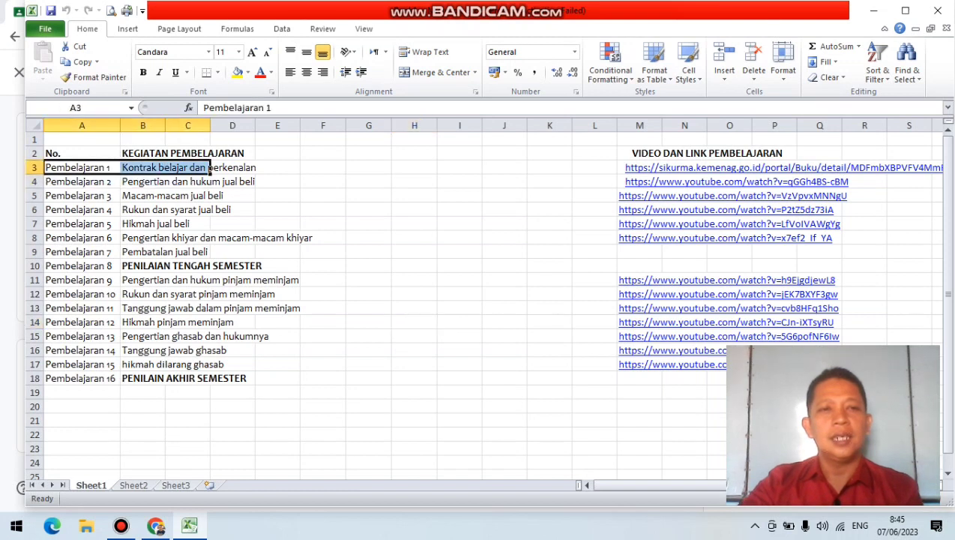
{"action": "right_click", "coordinate": [209, 168]}
{"action": "left_click", "coordinate": [206, 196]}
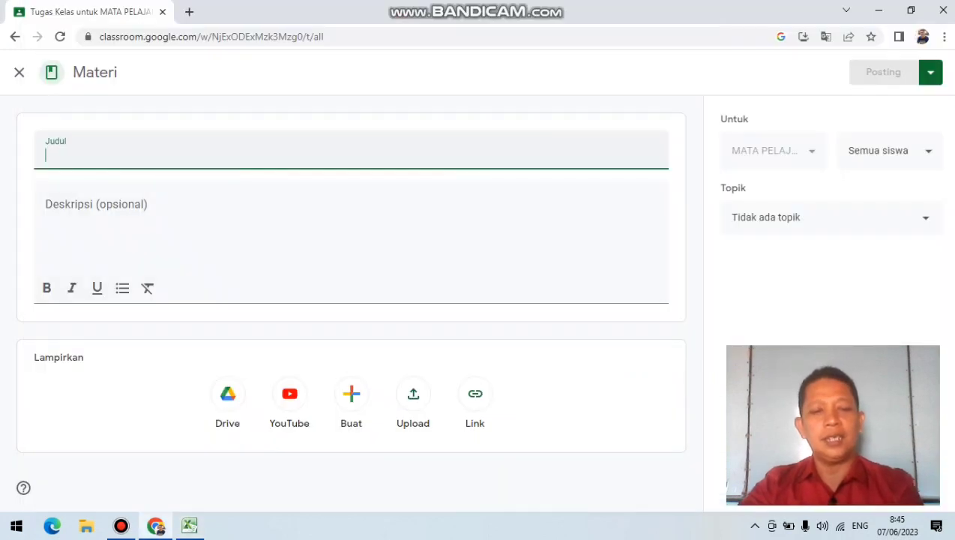
{"action": "key", "text": "ctrl+v"}
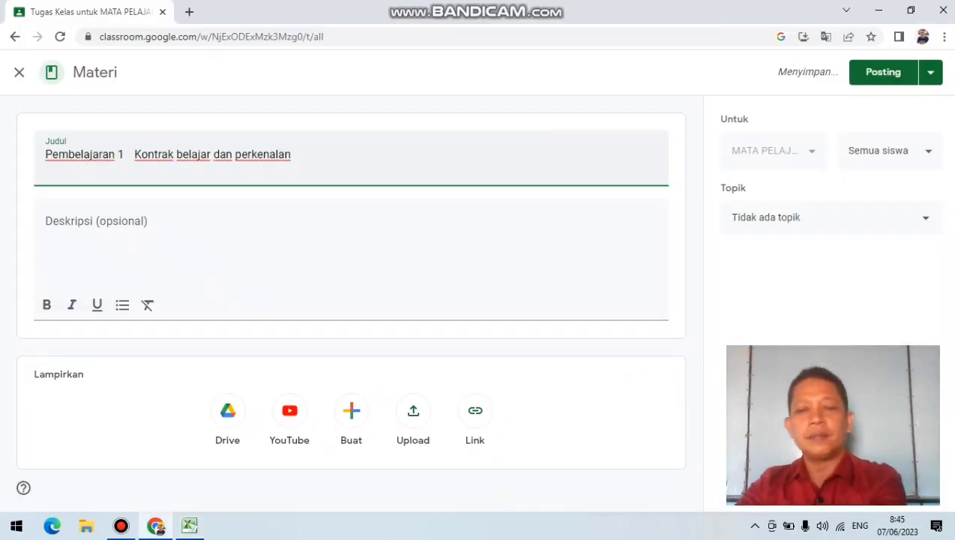
{"action": "key", "text": "BackSpace"}
Replace the gap in the title with a colon so it reads "Pembelajaran 1 : Kontrak belajar dan perkenalan".
{"action": "left_click", "coordinate": [46, 204]}
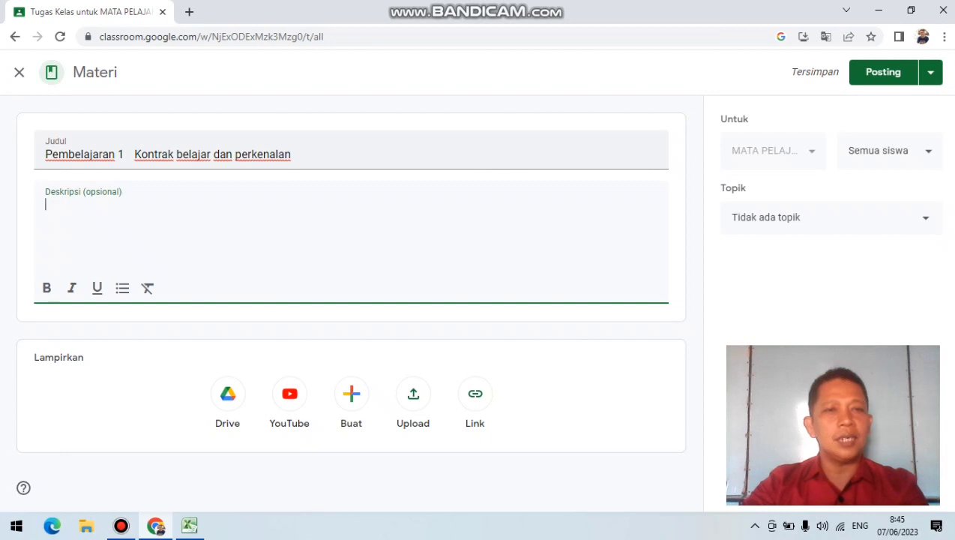
{"action": "left_click", "coordinate": [133, 154]}
{"action": "key", "text": "BackSpace"}
{"action": "key", "text": "Return"}
{"action": "type", "text": "'"}
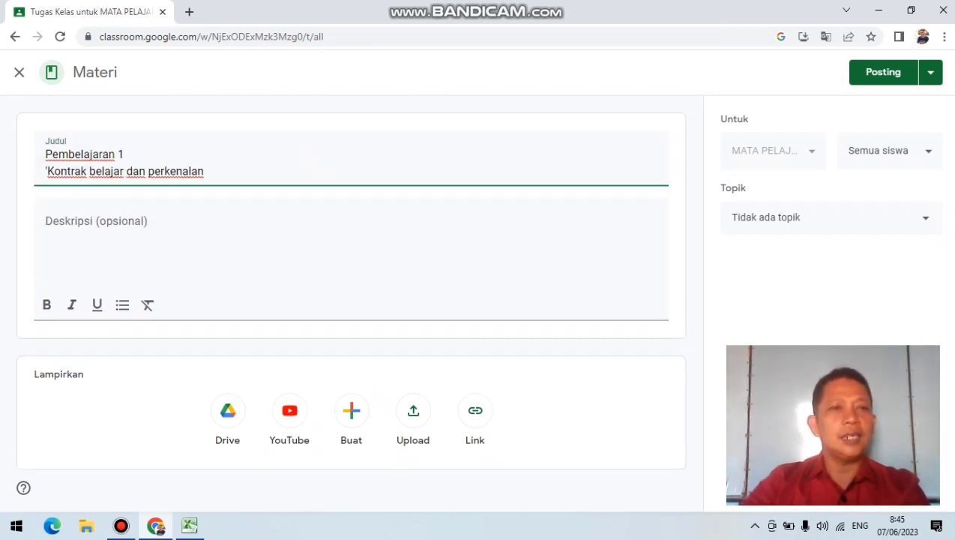
{"action": "key", "text": "BackSpace"}
{"action": "key", "text": "BackSpace"}
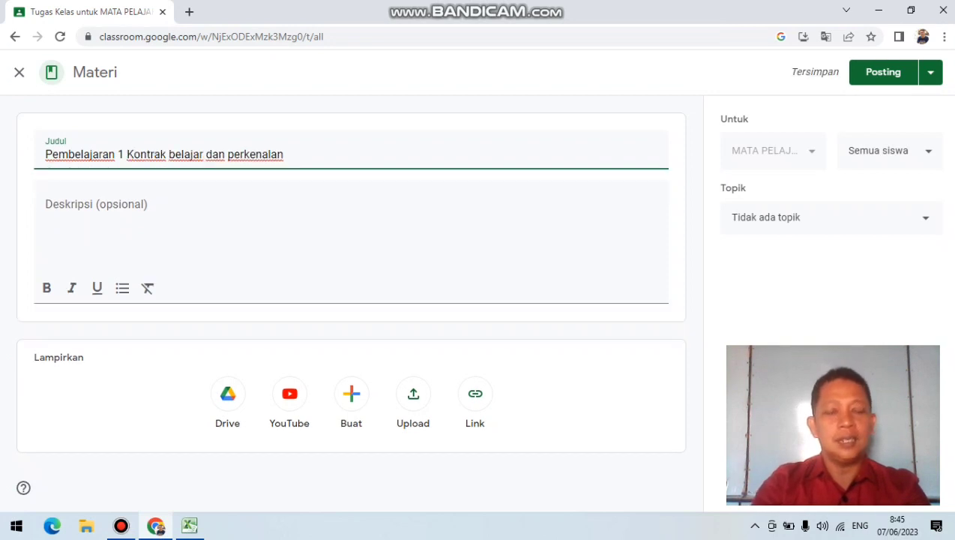
{"action": "type", "text": ":"}
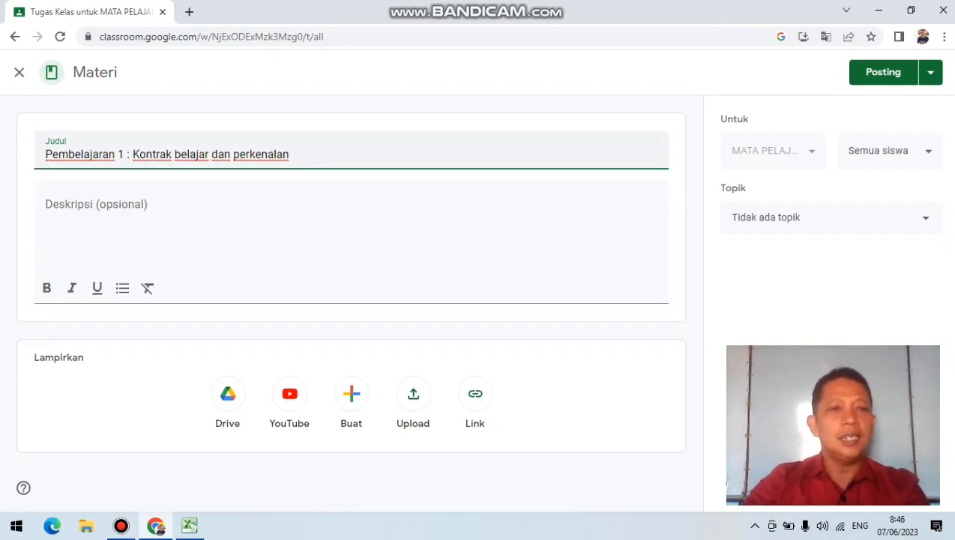
Paste the copied text into the Deskripsi and delete the "Pembelajaran 1" line, keeping only "Kontrak belajar dan perkenalan".
{"action": "left_click", "coordinate": [96, 204]}
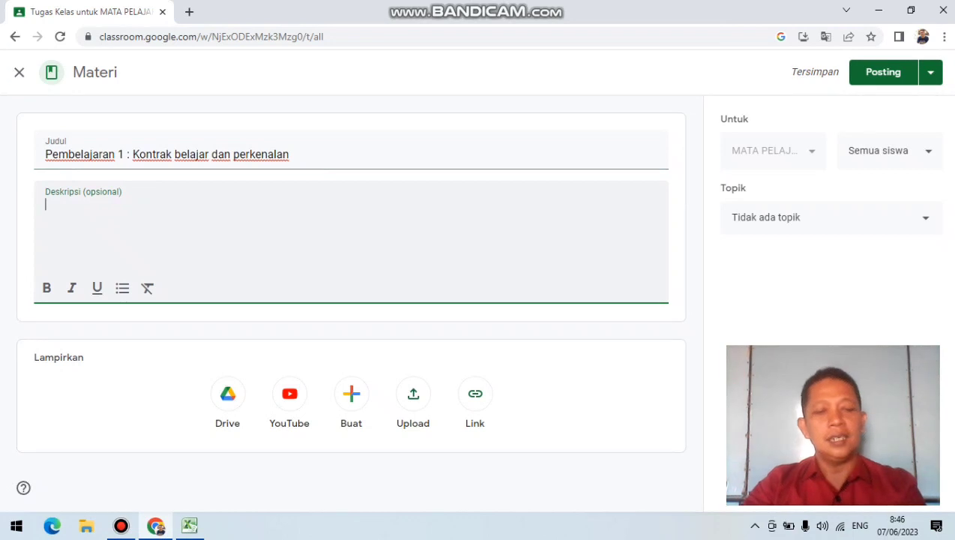
{"action": "key", "text": "ctrl+v"}
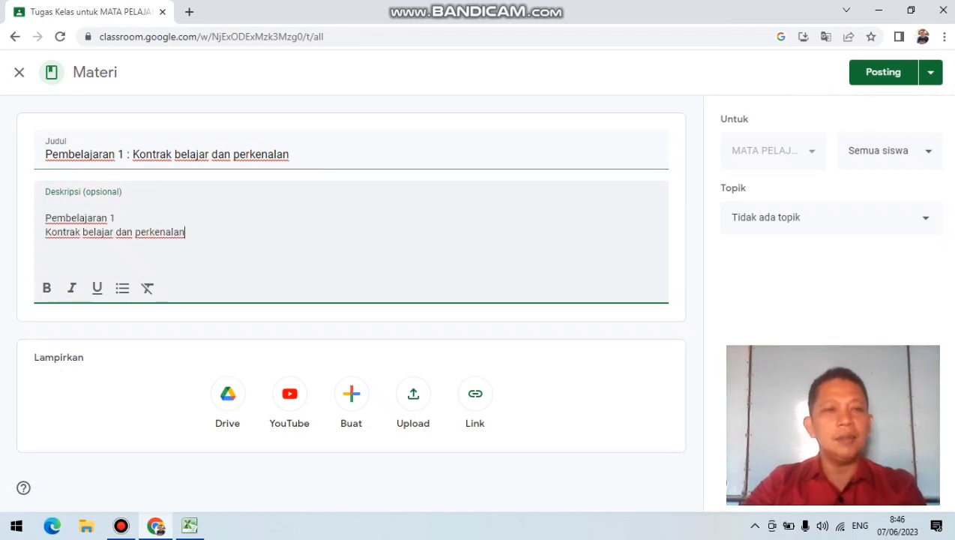
{"action": "key", "text": "BackSpace"}
{"action": "key", "text": "BackSpace"}
{"action": "key", "text": "BackSpace"}
{"action": "key", "text": "BackSpace"}
{"action": "key", "text": "BackSpace"}
{"action": "key", "text": "BackSpace"}
{"action": "key", "text": "BackSpace"}
{"action": "key", "text": "BackSpace"}
{"action": "key", "text": "BackSpace"}
{"action": "key", "text": "BackSpace"}
{"action": "key", "text": "BackSpace"}
{"action": "key", "text": "BackSpace"}
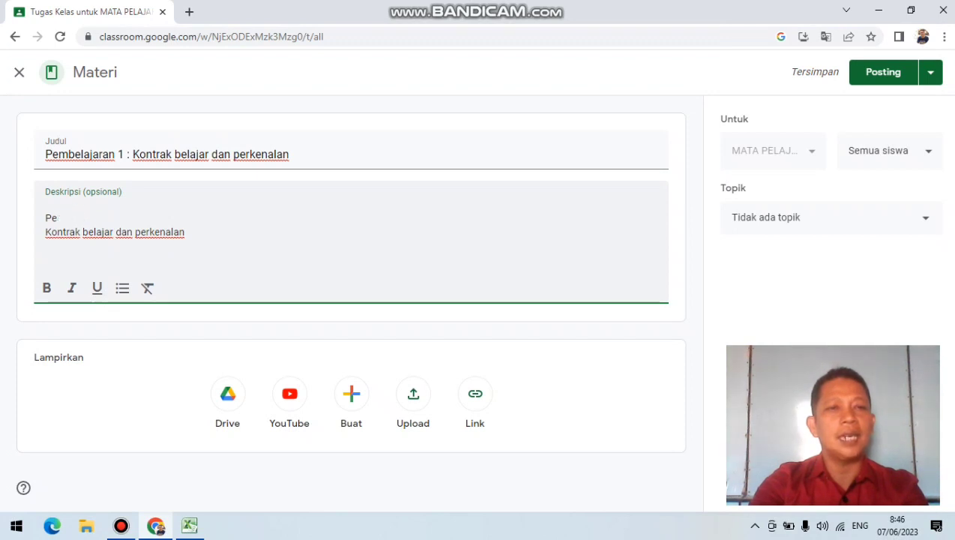
{"action": "key", "text": "Delete"}
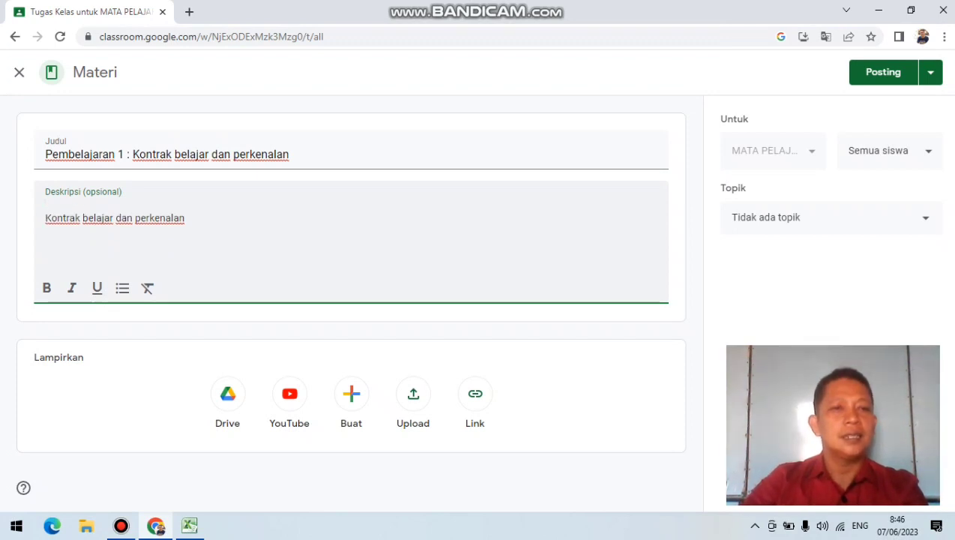
Insert the word "membuat" before "Kontrak belajar dan perkenalan" in the Deskripsi.
{"action": "left_click", "coordinate": [46, 218]}
{"action": "type", "text": "membu"}
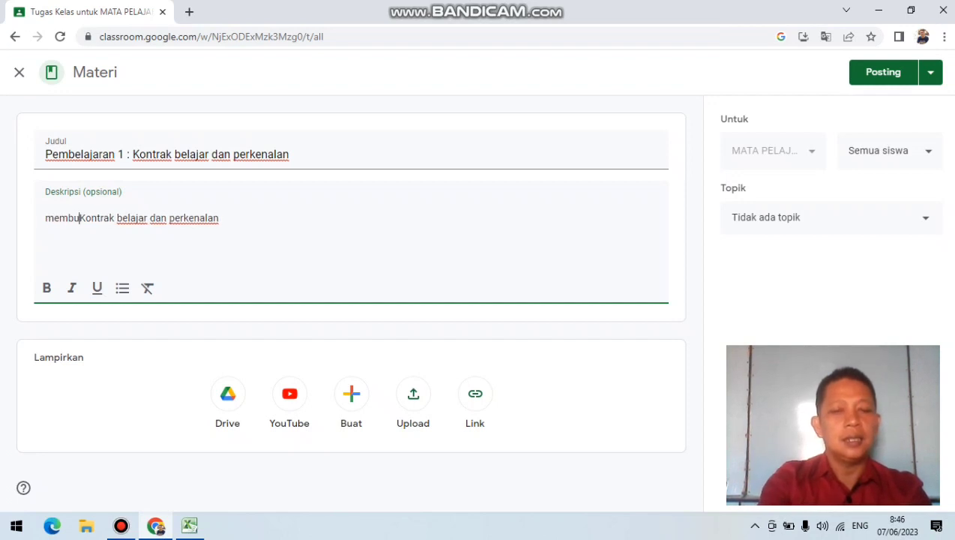
{"action": "key", "text": "Caps_Lock"}
{"action": "type", "text": "T"}
{"action": "key", "text": "BackSpace"}
{"action": "key", "text": "BackSpace"}
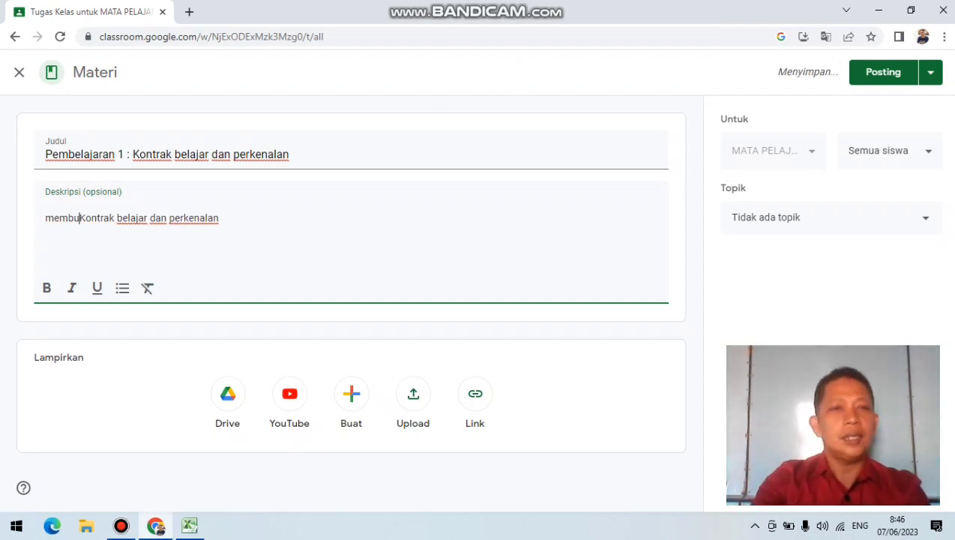
{"action": "type", "text": "A"}
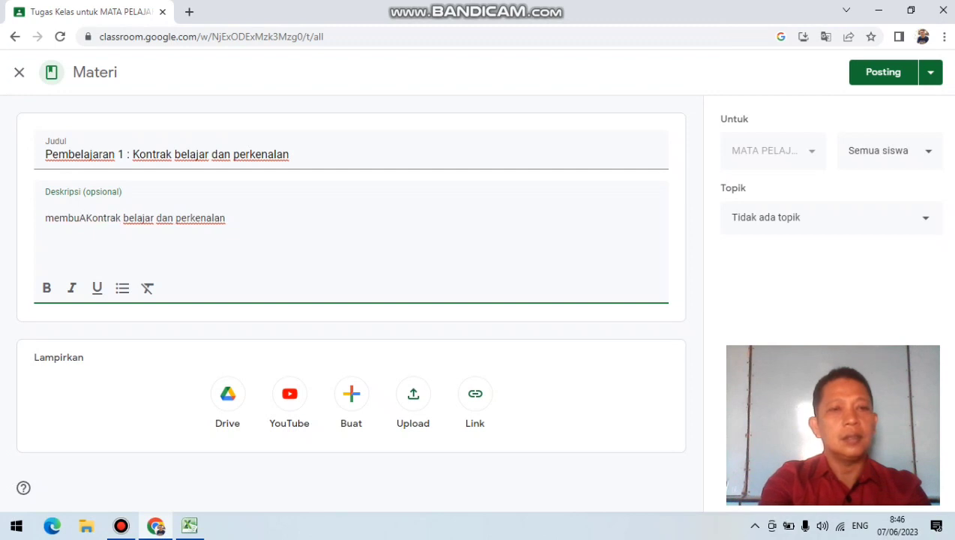
{"action": "key", "text": "BackSpace"}
{"action": "key", "text": "Caps_Lock"}
{"action": "type", "text": "at"}
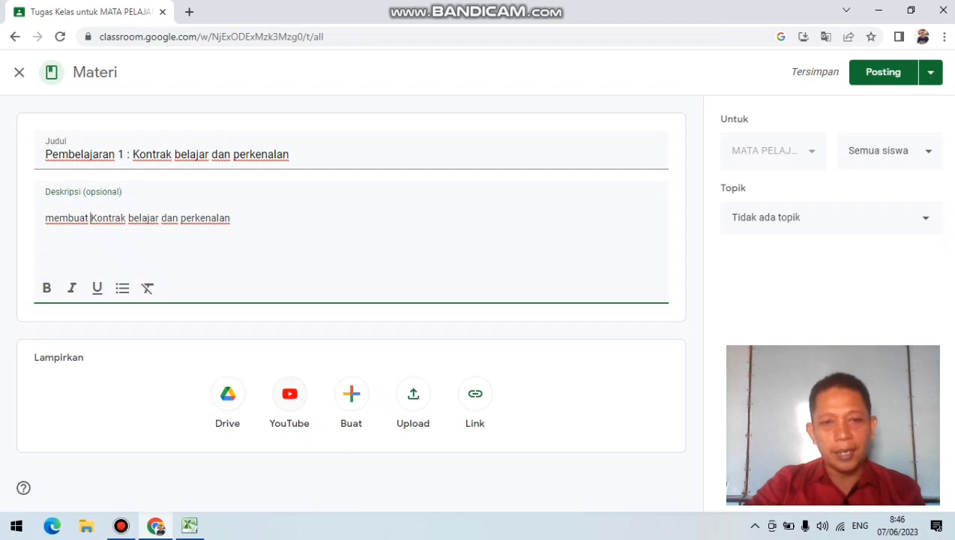
{"action": "left_click", "coordinate": [351, 393]}
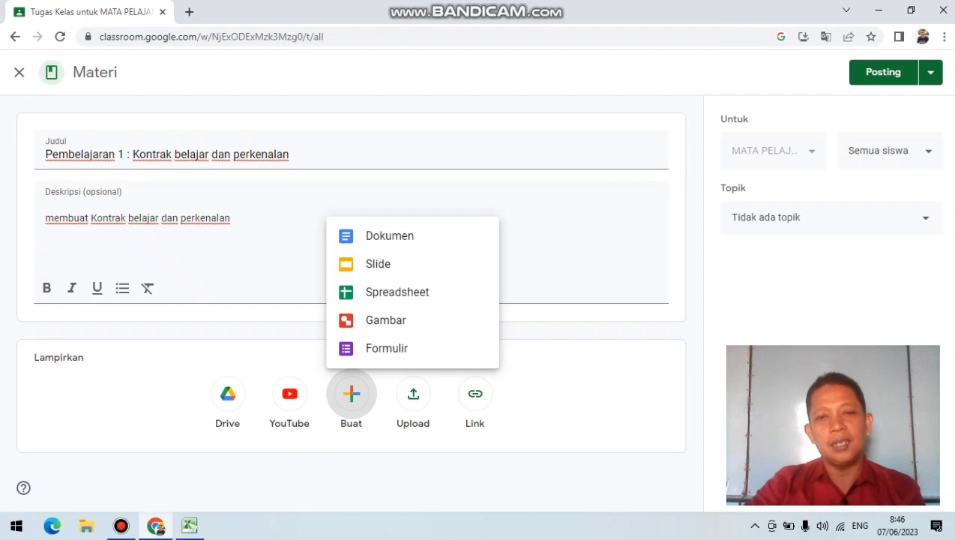
{"action": "key", "text": "Escape"}
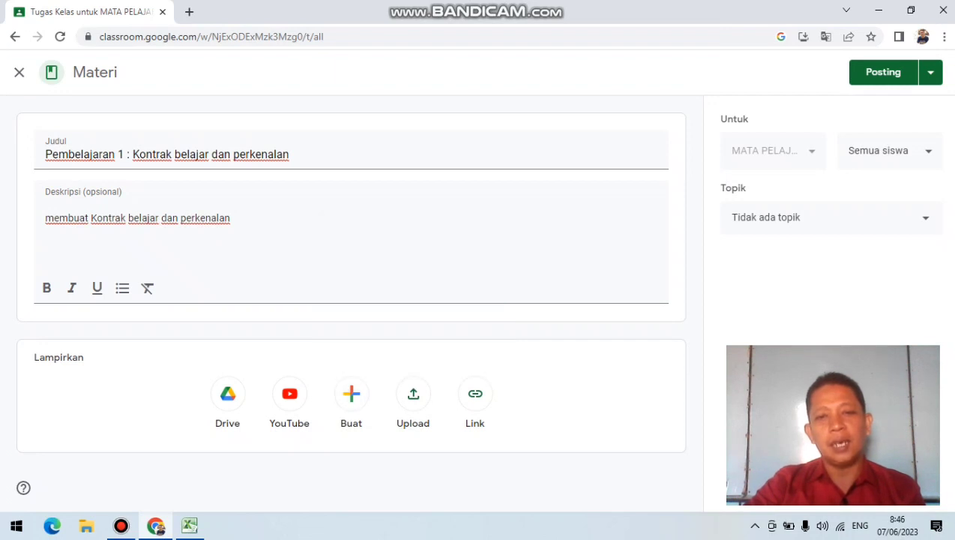
{"action": "left_click", "coordinate": [413, 393]}
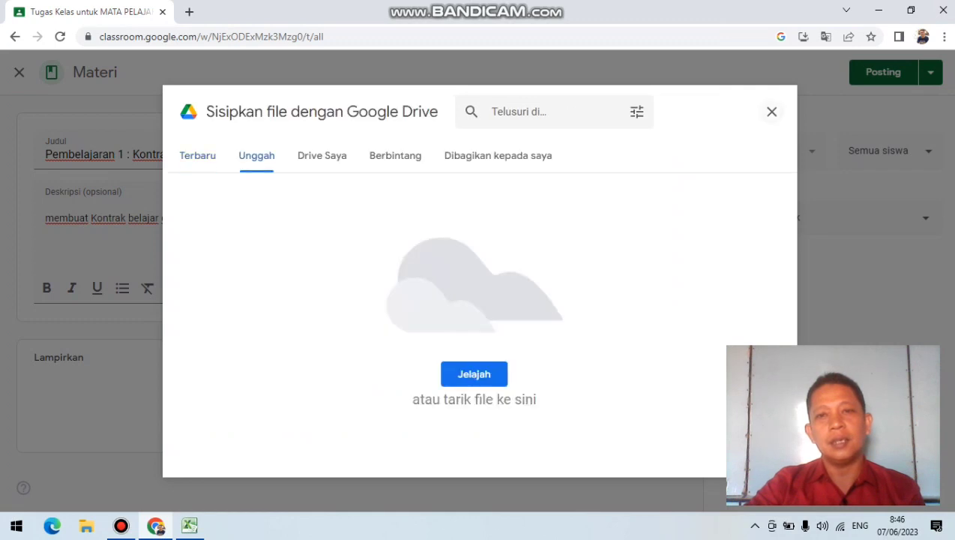
{"action": "key", "text": "Escape"}
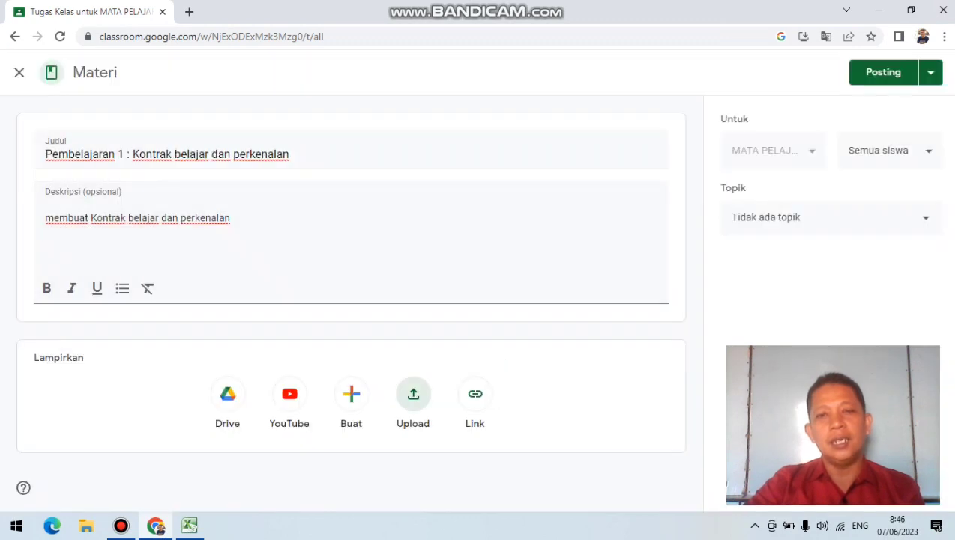
Upload "1. Fikih MI 6 Fix ayomadrasah.pdf" from the materi folder as an attachment and preview its first pages.
{"action": "left_click", "coordinate": [413, 393]}
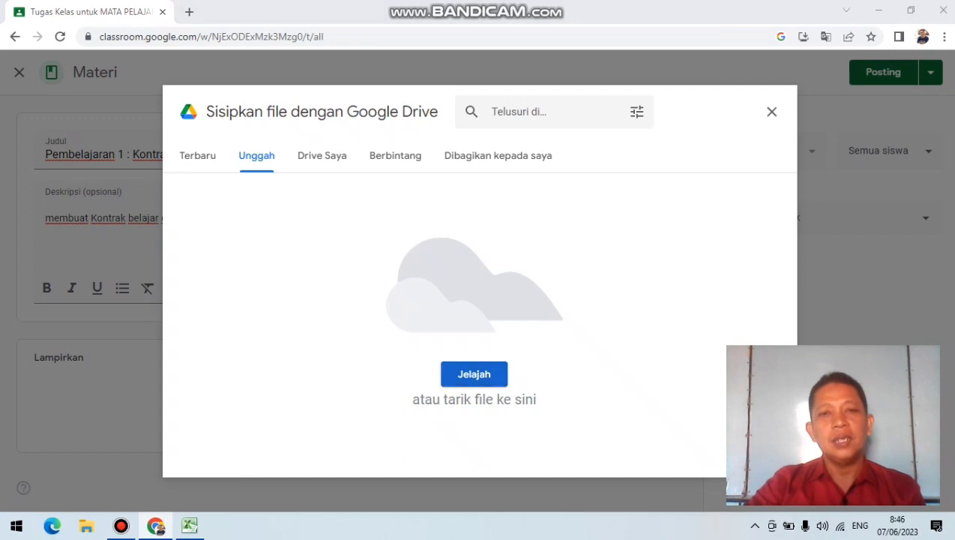
{"action": "left_click", "coordinate": [473, 374]}
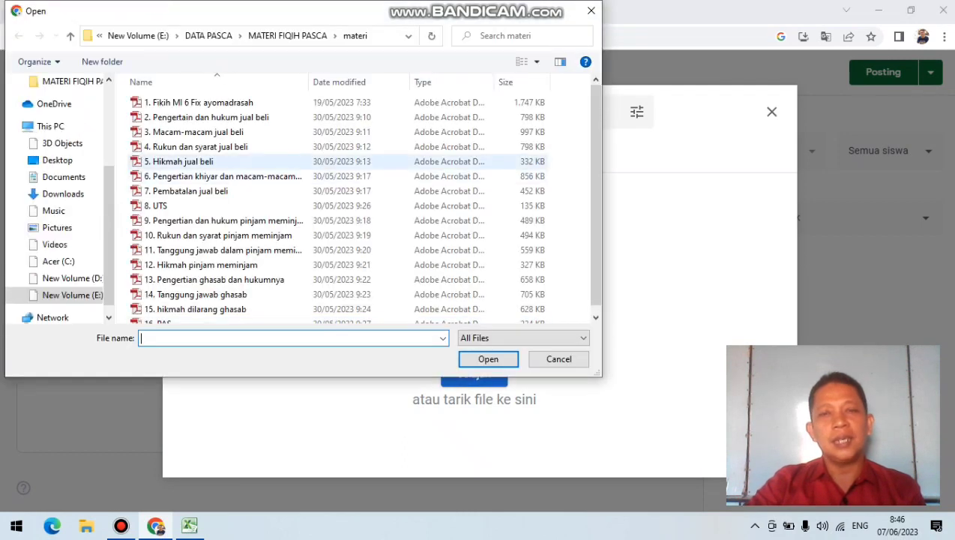
{"action": "double_click", "coordinate": [199, 103]}
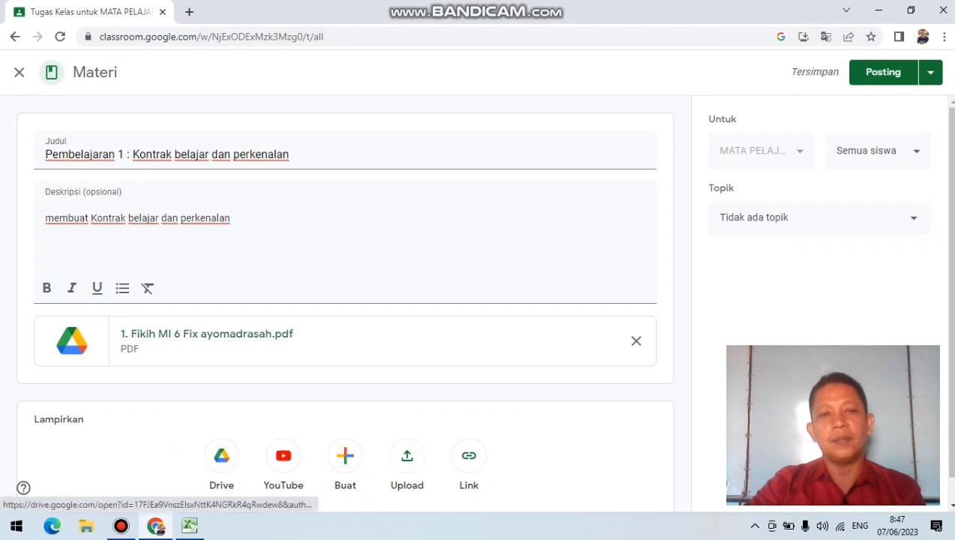
{"action": "left_click", "coordinate": [367, 343]}
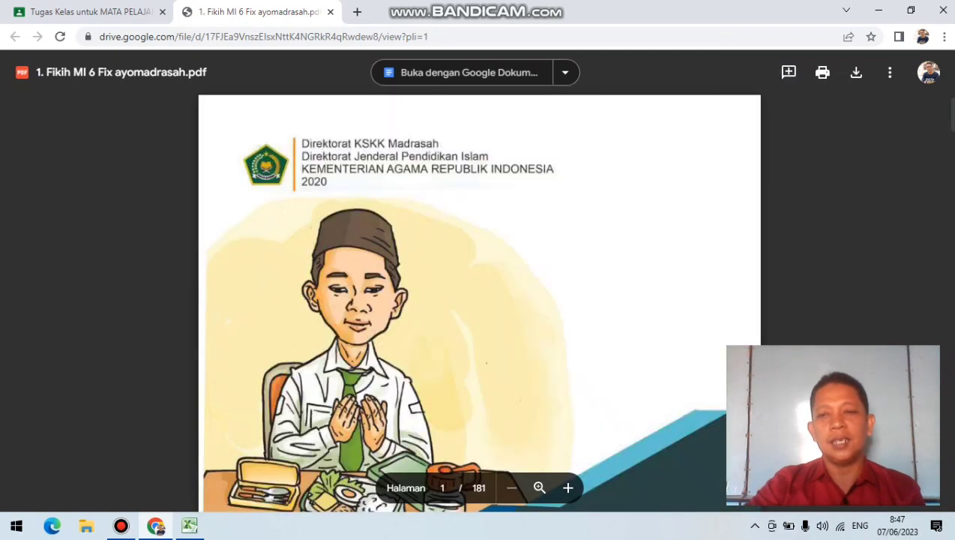
{"action": "scroll", "coordinate": [480, 299], "scroll_direction": "down", "scroll_amount": 10}
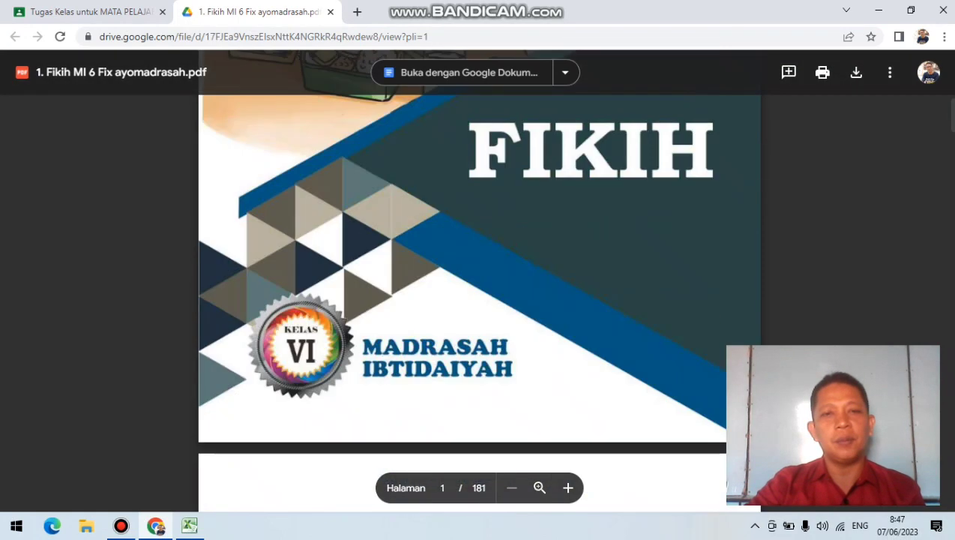
{"action": "scroll", "coordinate": [479, 300], "scroll_direction": "up", "scroll_amount": 5}
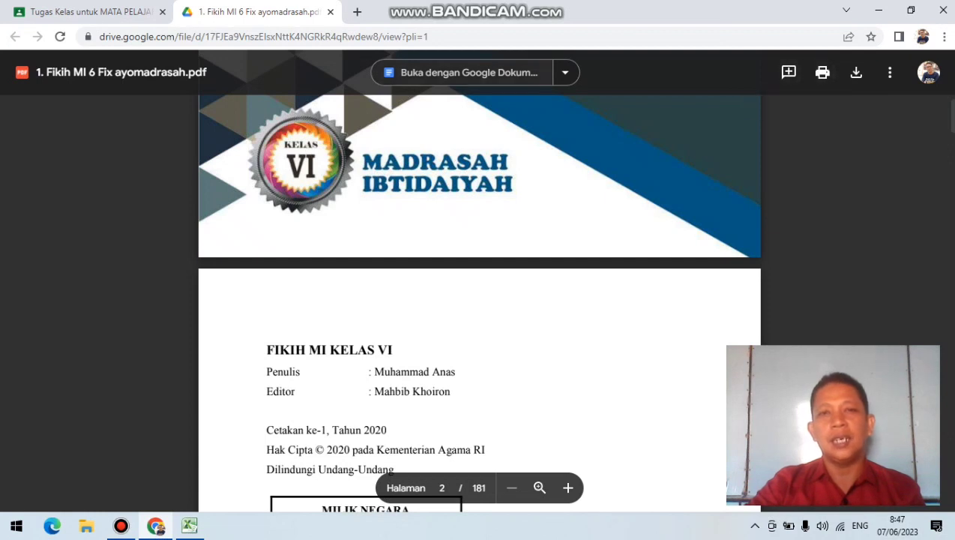
{"action": "left_click", "coordinate": [329, 12]}
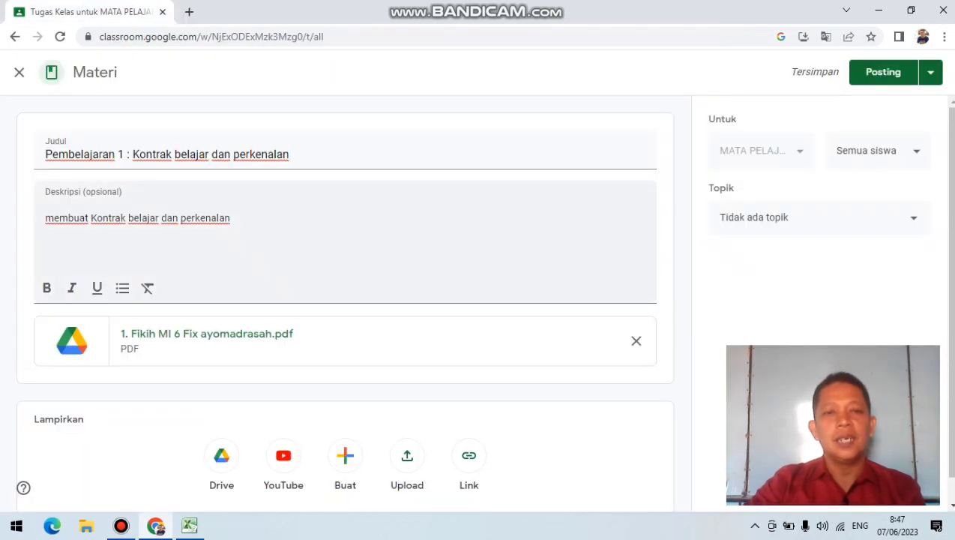
Start adding a link attachment, switch to Excel, and copy the full sikurma.kemenag.go.id address listed for Pembelajaran 1.
{"action": "left_click", "coordinate": [469, 429]}
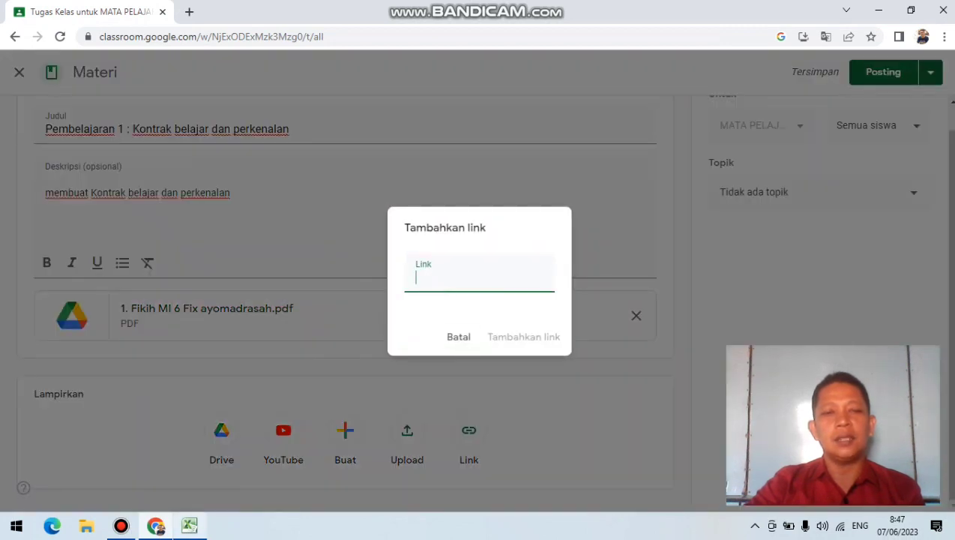
{"action": "left_click", "coordinate": [189, 526]}
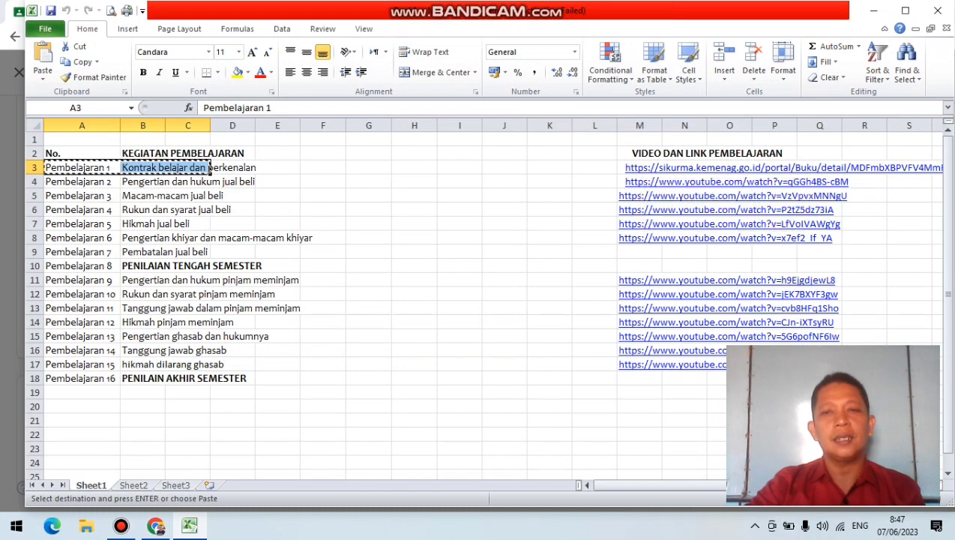
{"action": "left_click", "coordinate": [694, 152]}
{"action": "left_click", "coordinate": [594, 167]}
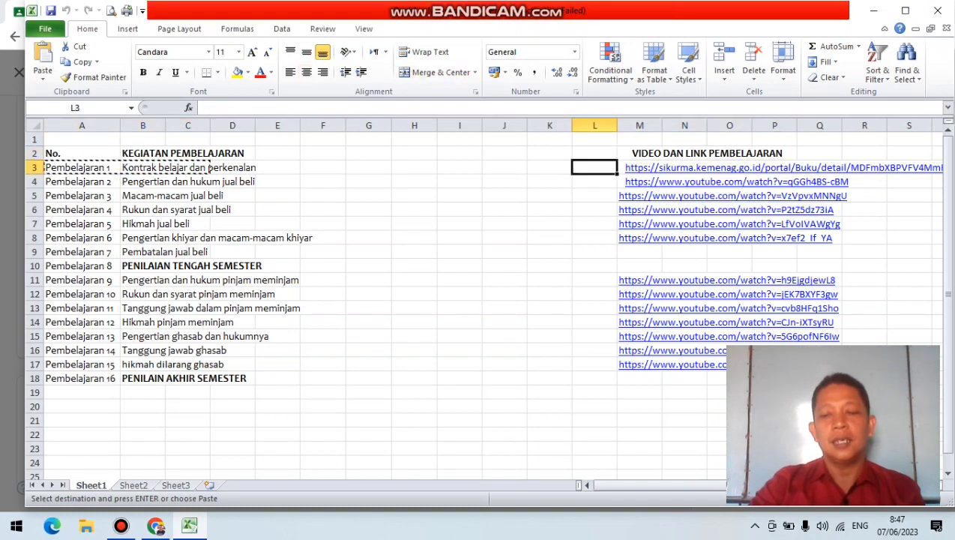
{"action": "left_click", "coordinate": [660, 167]}
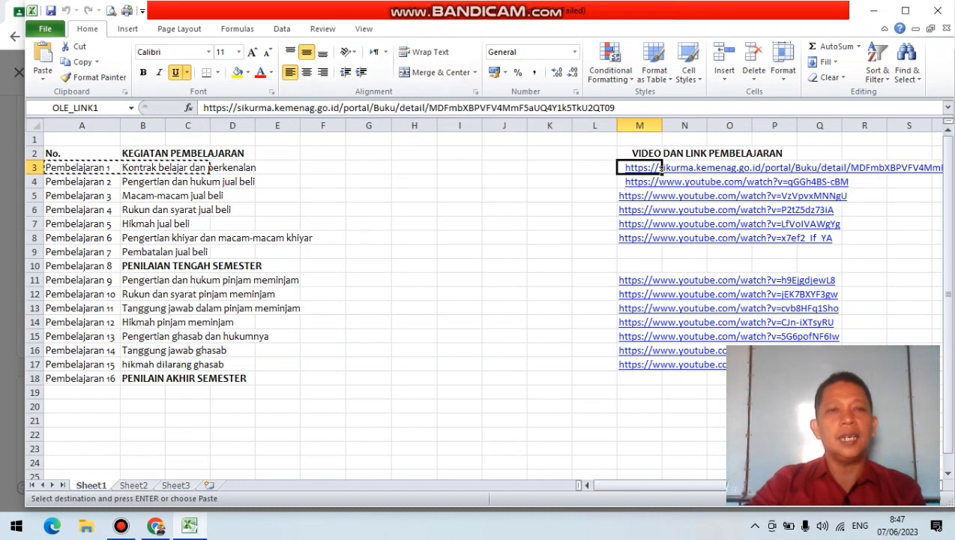
{"action": "left_click_drag", "start_coordinate": [203, 107], "coordinate": [616, 107]}
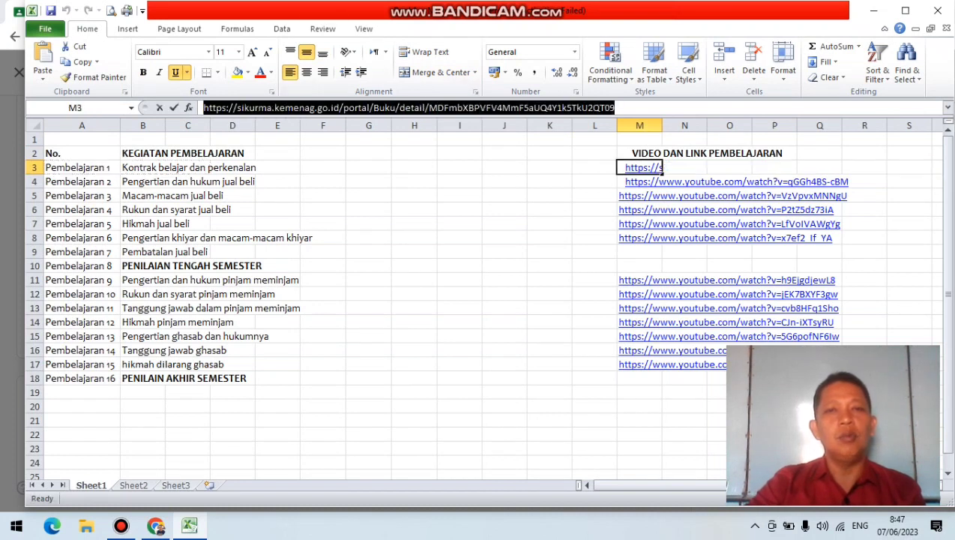
{"action": "key", "text": "ctrl+c"}
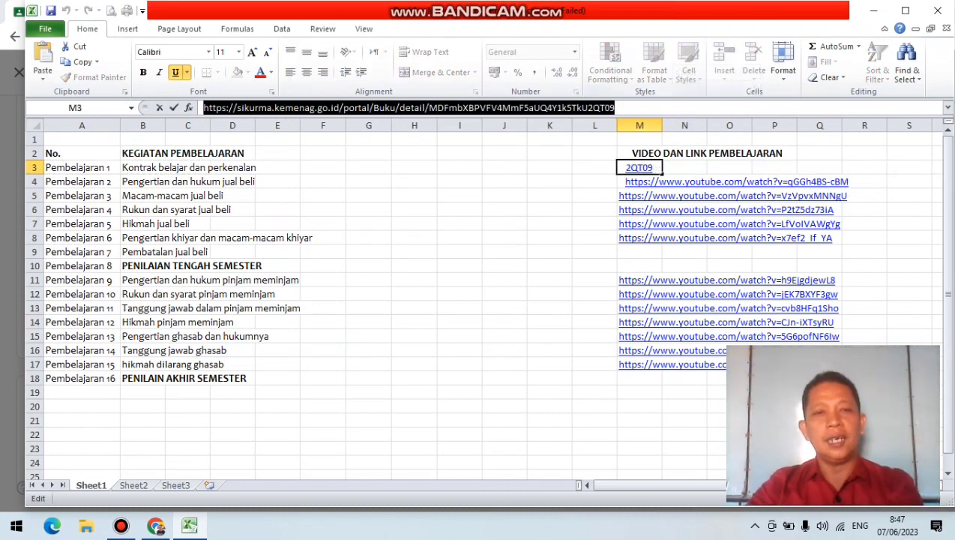
Switch back to Google Classroom and attach the copied sikurma.kemenag.go.id link to the material.
{"action": "left_click", "coordinate": [155, 525]}
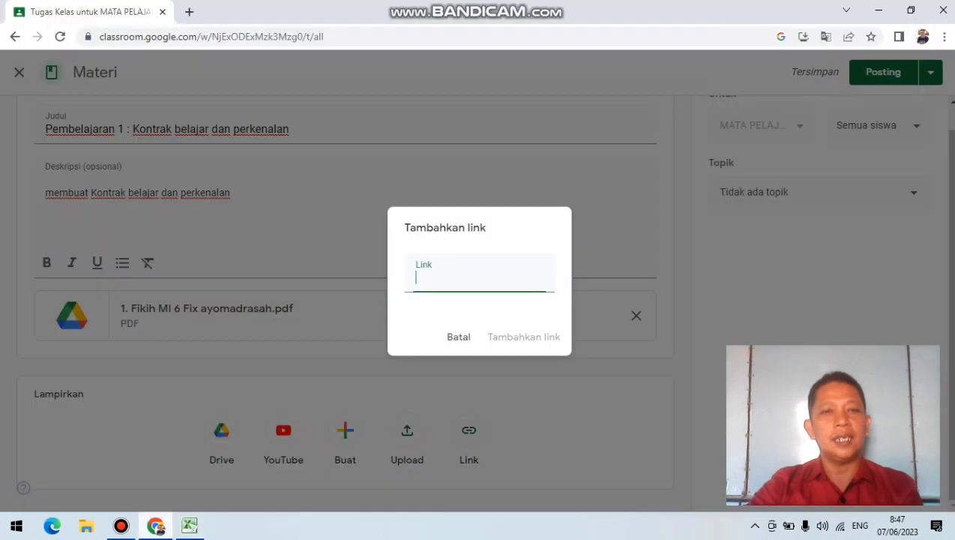
{"action": "key", "text": "ctrl+v"}
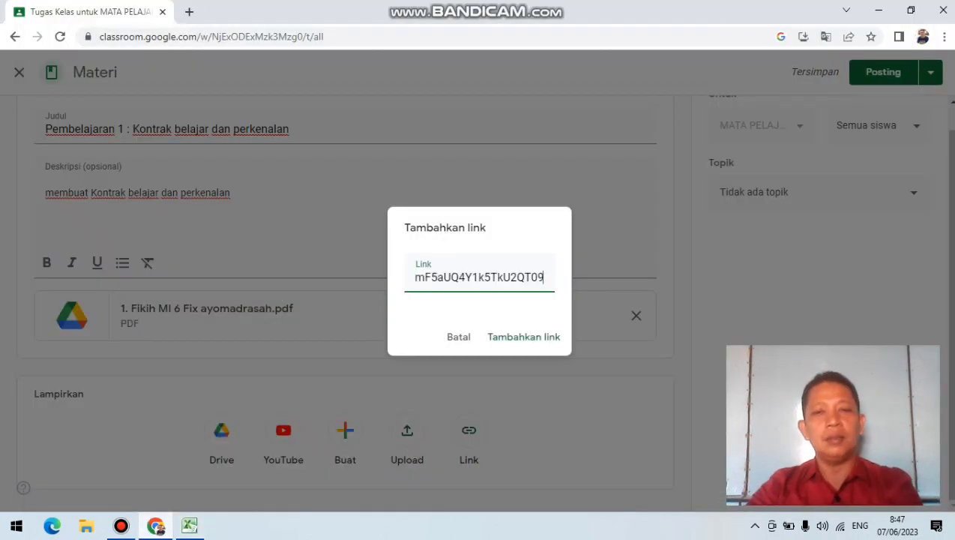
{"action": "left_click", "coordinate": [523, 337]}
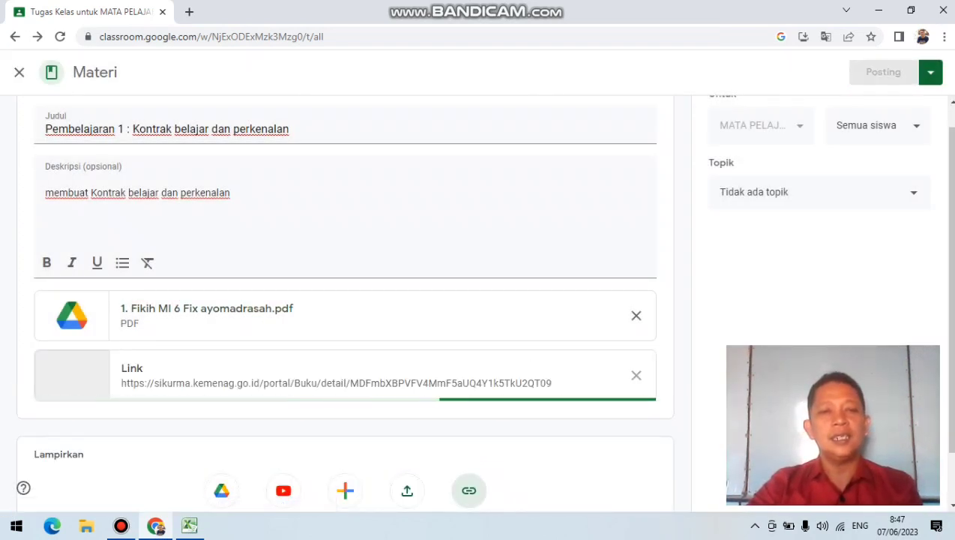
{"action": "scroll", "coordinate": [345, 300], "scroll_direction": "down", "scroll_amount": 1}
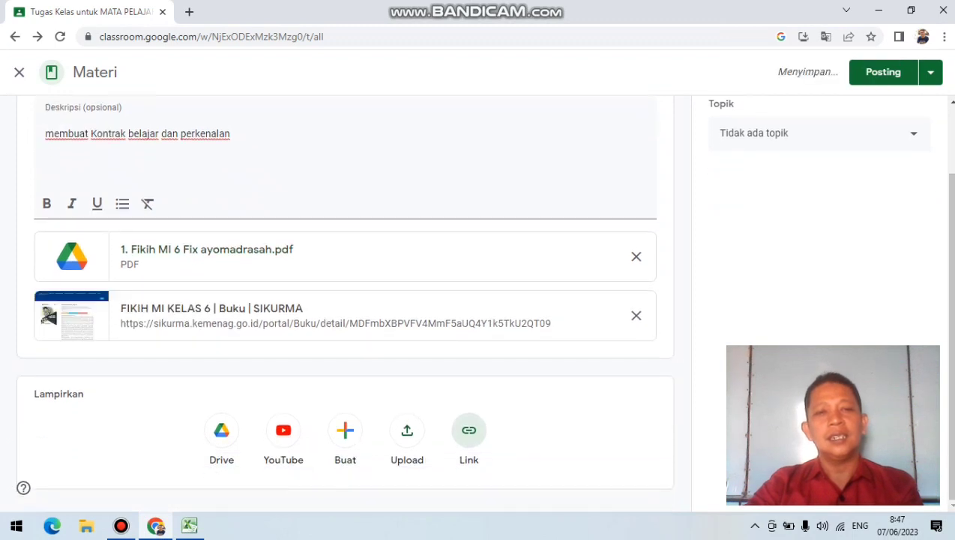
{"action": "scroll", "coordinate": [345, 300], "scroll_direction": "up", "scroll_amount": 1}
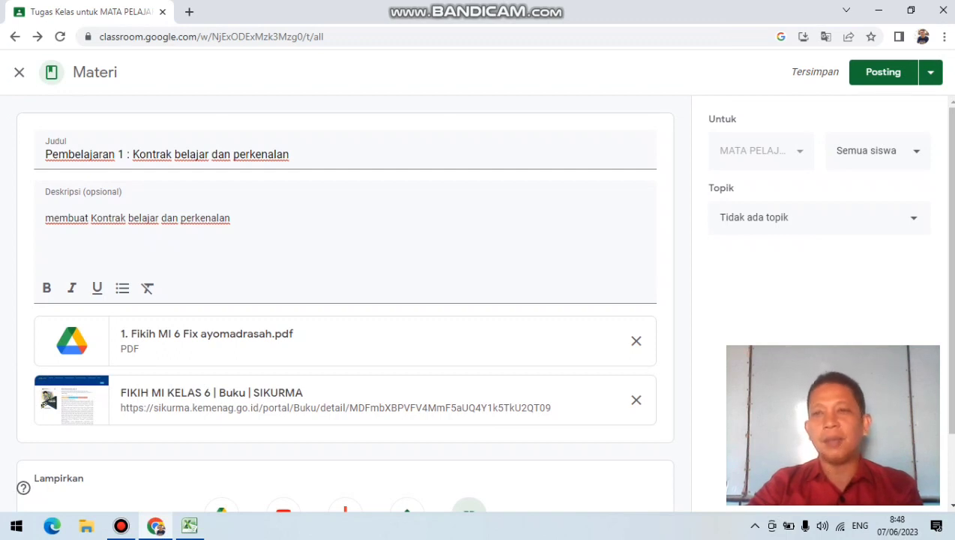
Post the Pembelajaran 1 material and start another new Materi post.
{"action": "left_click", "coordinate": [882, 72]}
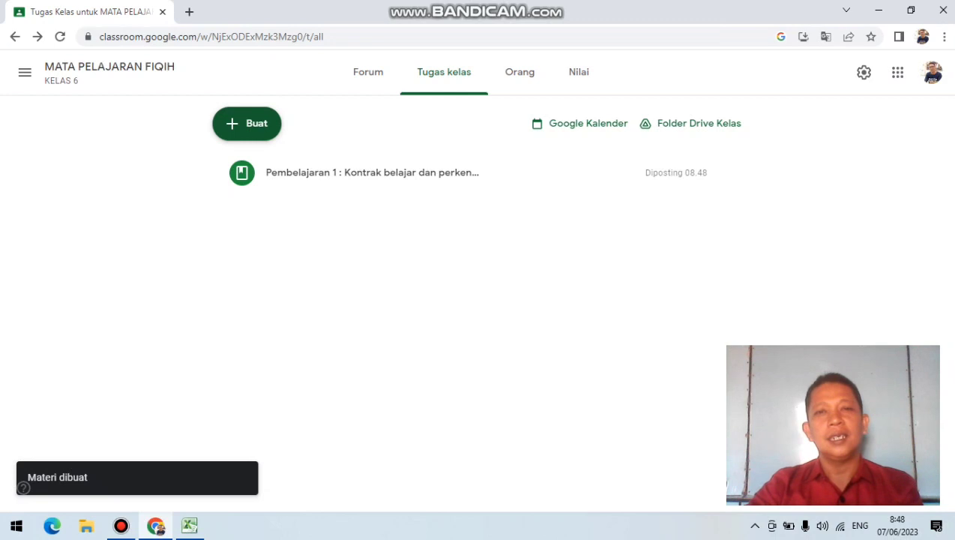
{"action": "left_click", "coordinate": [246, 123]}
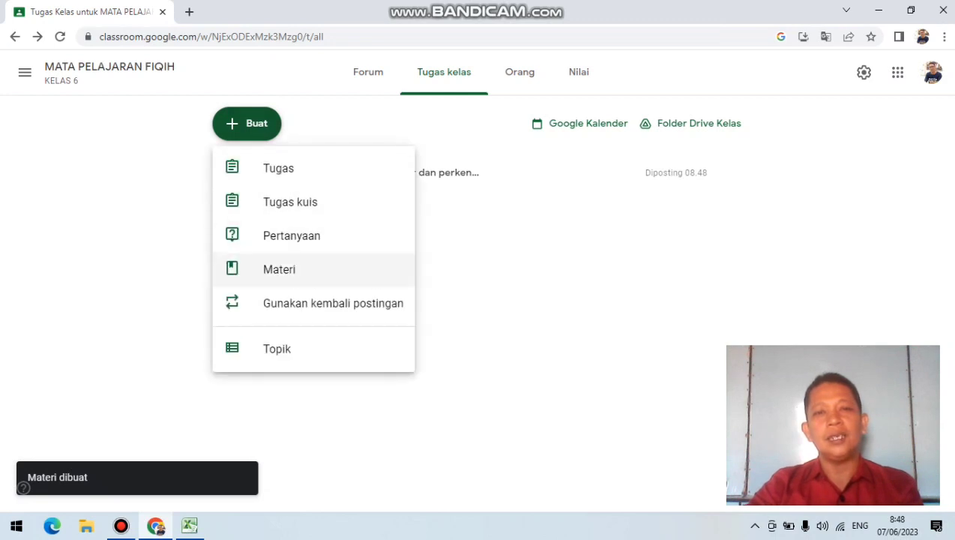
{"action": "left_click", "coordinate": [279, 269]}
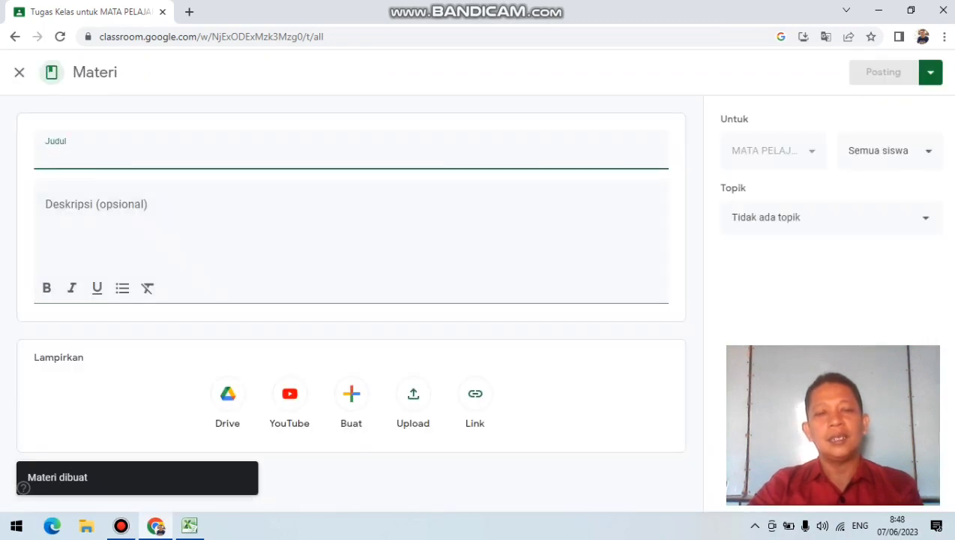
Copy the Pembelajaran 2 number and activity cells from the Excel list, paste them as the Judul, and remove the trailing blank line.
{"action": "key", "text": "alt+Tab"}
{"action": "left_click_drag", "start_coordinate": [83, 182], "coordinate": [164, 183]}
{"action": "key", "text": "ctrl+c"}
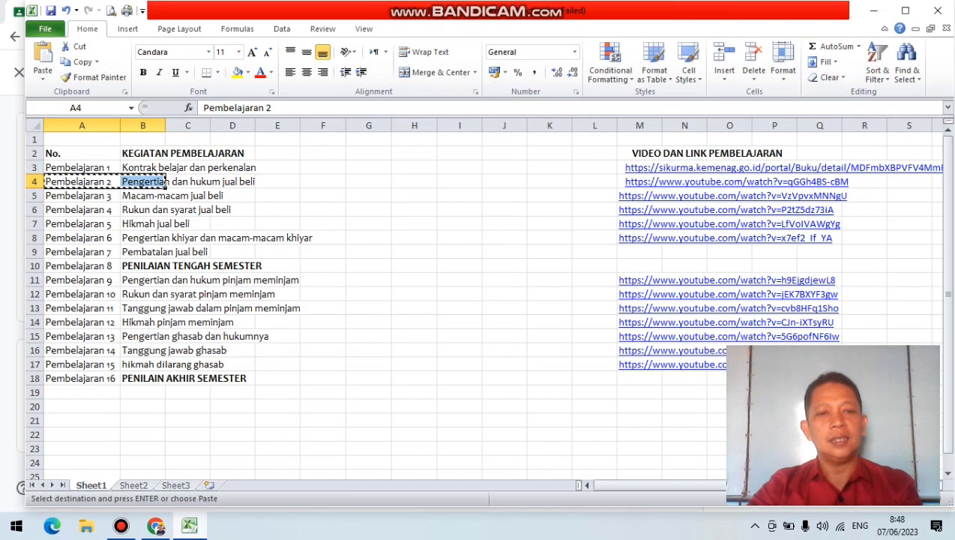
{"action": "left_click", "coordinate": [155, 525]}
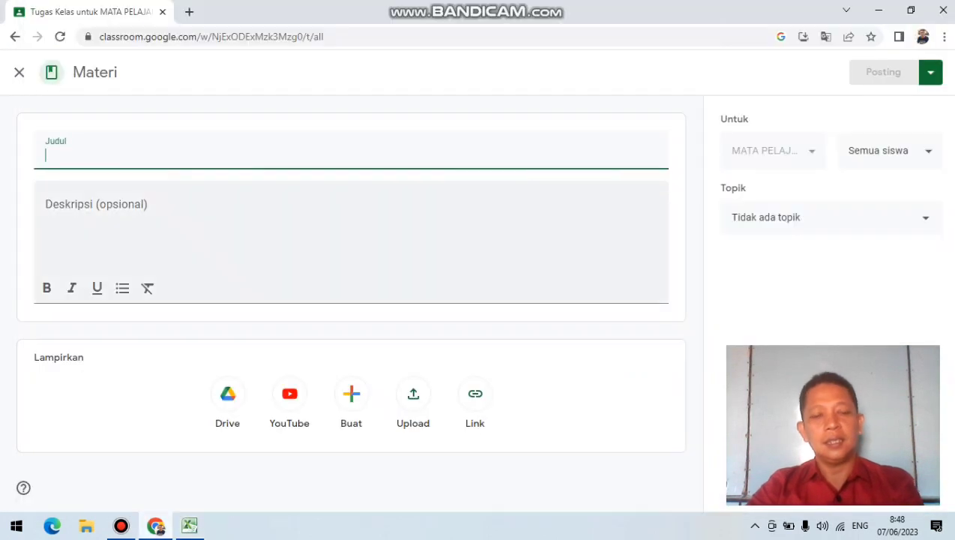
{"action": "key", "text": "ctrl+v"}
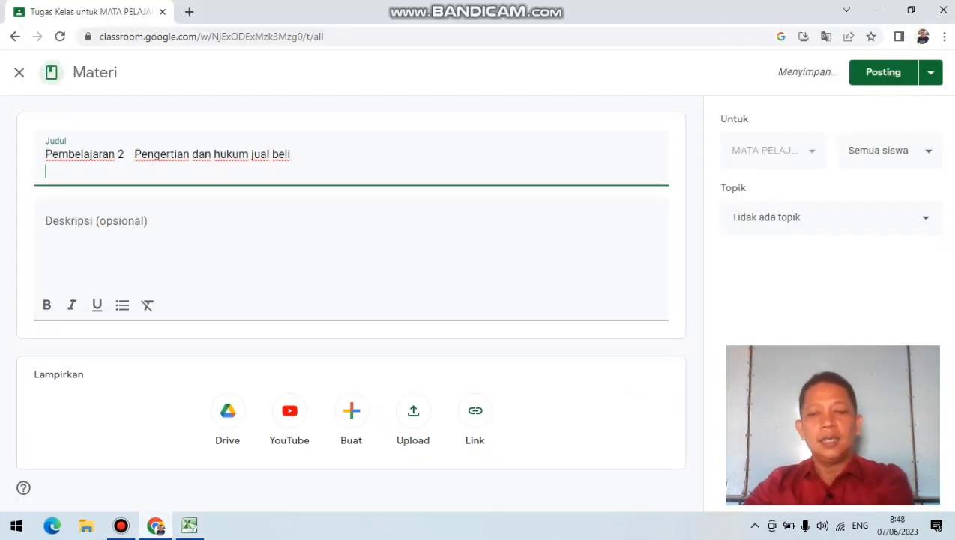
{"action": "key", "text": "BackSpace"}
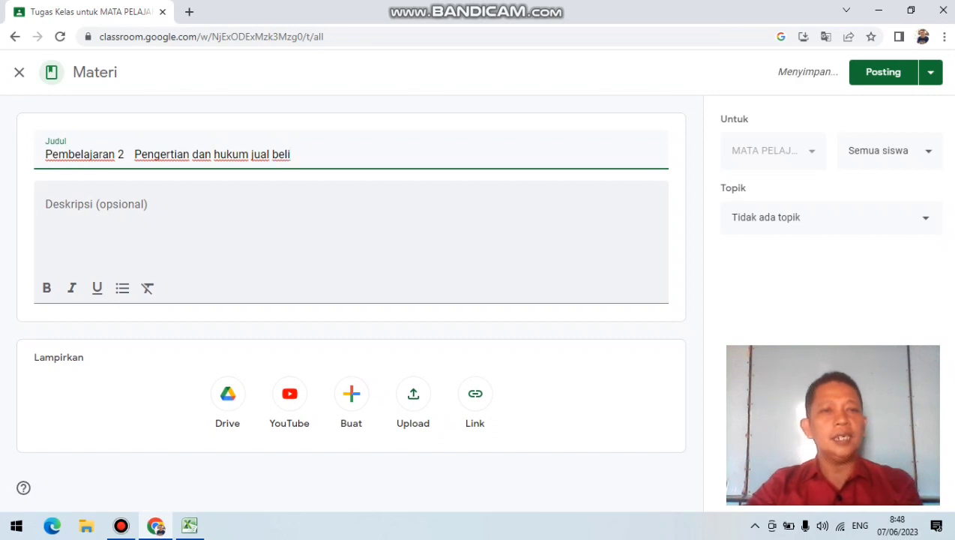
Paste the copied cells into the Deskripsi and remove the Pembelajaran 2 line, leaving "Pengertian dan hukum jual beli".
{"action": "left_click", "coordinate": [47, 204]}
{"action": "key", "text": "ctrl+v"}
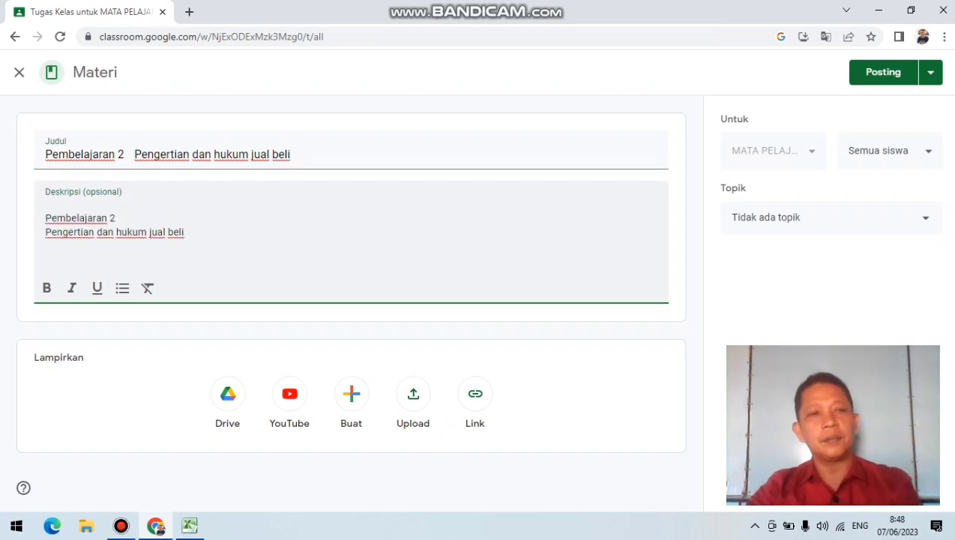
{"action": "key", "text": "BackSpace"}
{"action": "key", "text": "BackSpace"}
{"action": "key", "text": "BackSpace"}
{"action": "key", "text": "BackSpace"}
{"action": "key", "text": "BackSpace"}
{"action": "key", "text": "BackSpace"}
{"action": "key", "text": "BackSpace"}
{"action": "key", "text": "BackSpace"}
{"action": "key", "text": "BackSpace"}
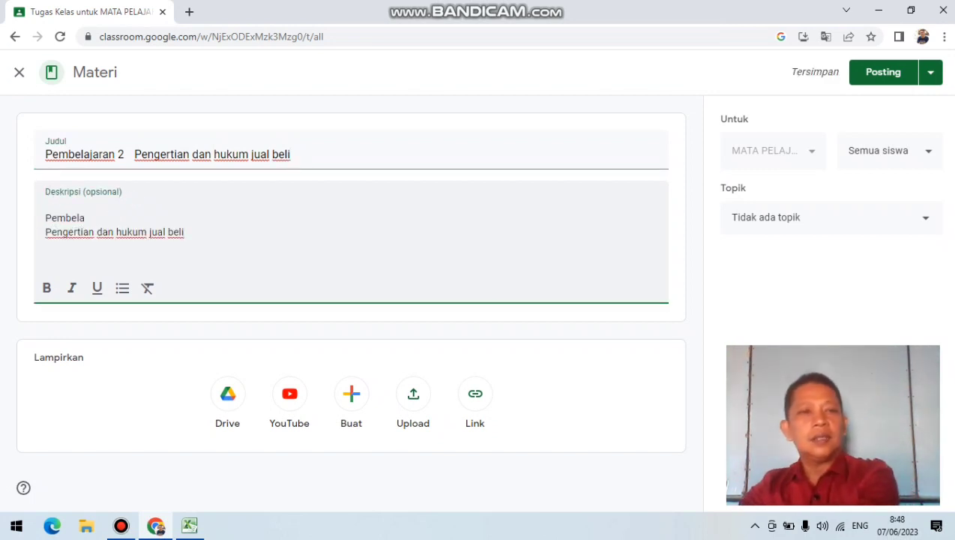
{"action": "key", "text": "BackSpace"}
{"action": "key", "text": "BackSpace"}
{"action": "key", "text": "BackSpace"}
{"action": "key", "text": "BackSpace"}
{"action": "key", "text": "BackSpace"}
{"action": "key", "text": "BackSpace"}
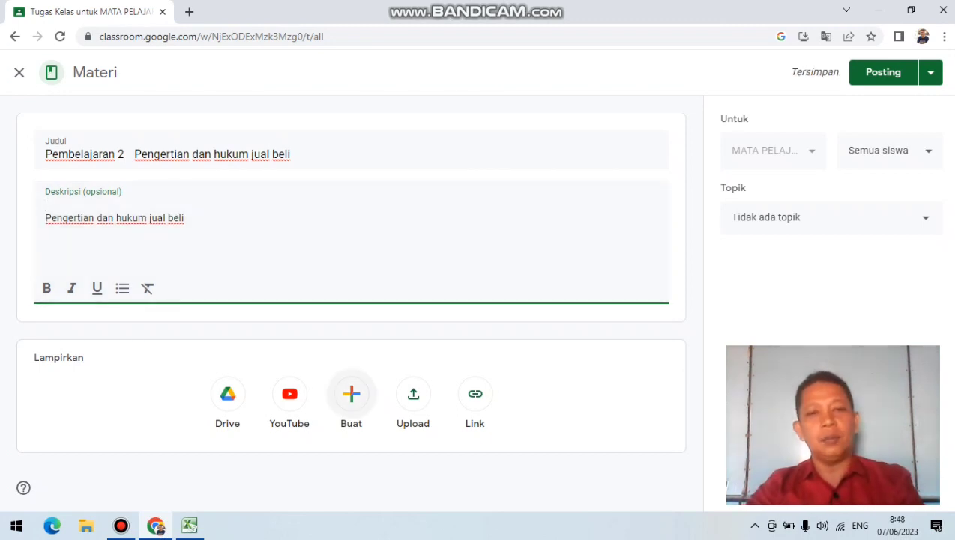
Upload the file "2. Pengertain dan hukum jual beli" from the materi folder as an attachment to the material.
{"action": "left_click", "coordinate": [413, 394]}
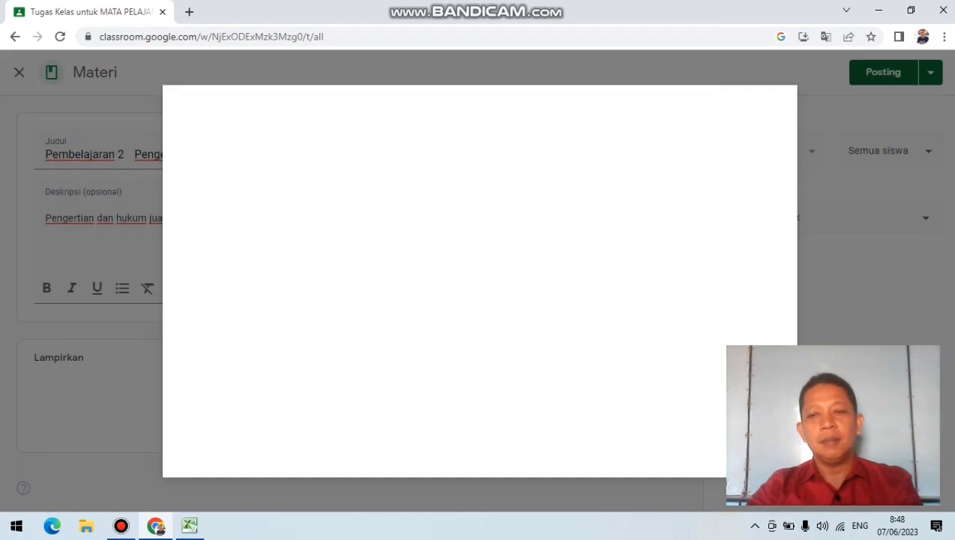
{"action": "left_click", "coordinate": [447, 372]}
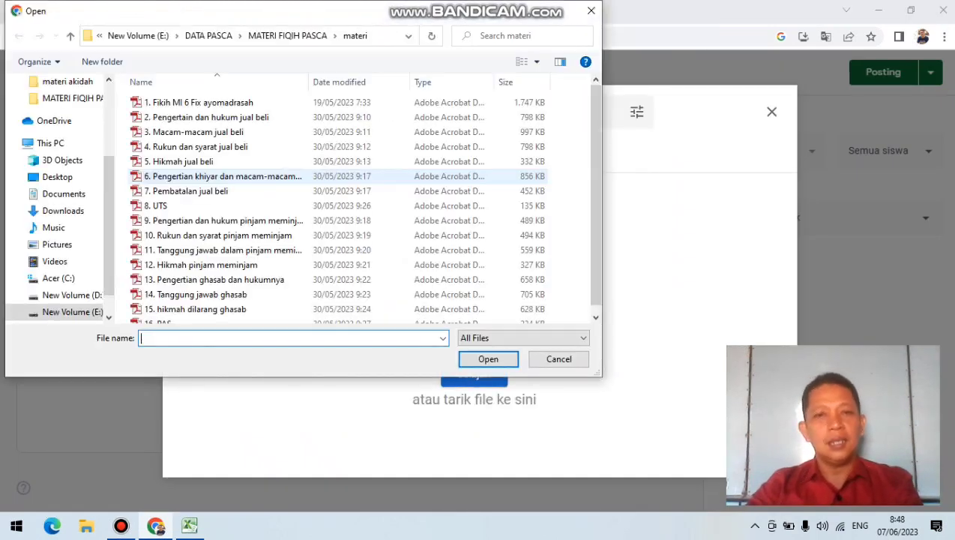
{"action": "double_click", "coordinate": [206, 117]}
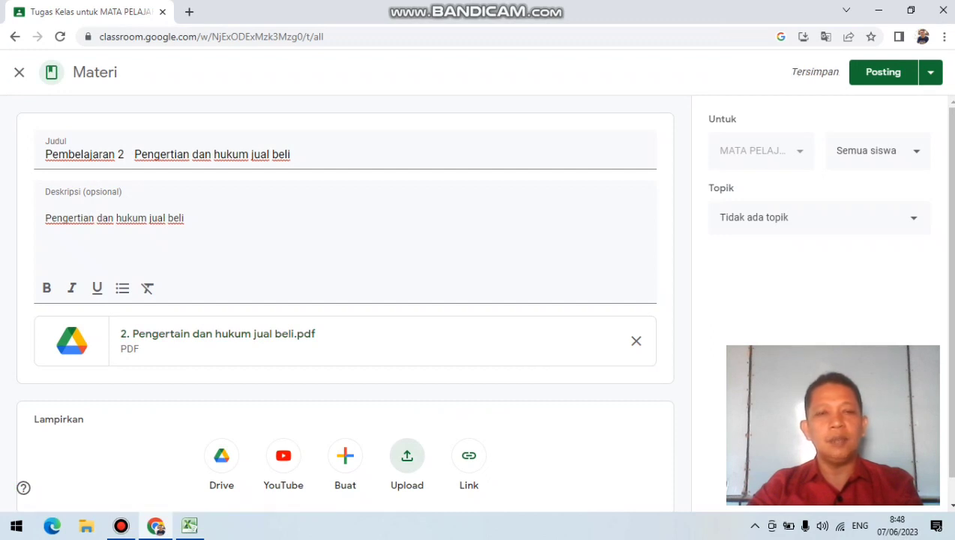
Start adding a link attachment, copy the full YouTube address listed for Pembelajaran 2 in Excel, and switch back to Google Classroom.
{"action": "scroll", "coordinate": [345, 300], "scroll_direction": "down", "scroll_amount": 1}
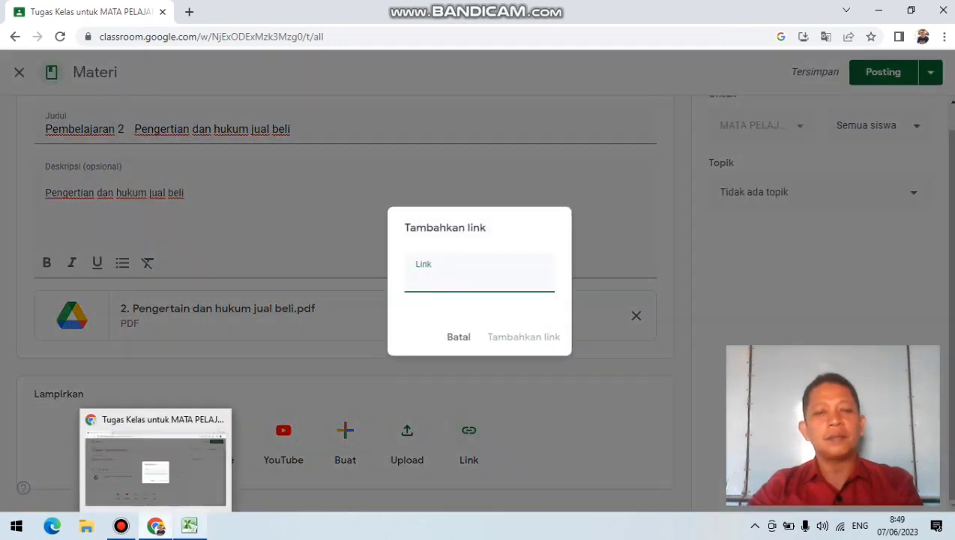
{"action": "left_click", "coordinate": [189, 525]}
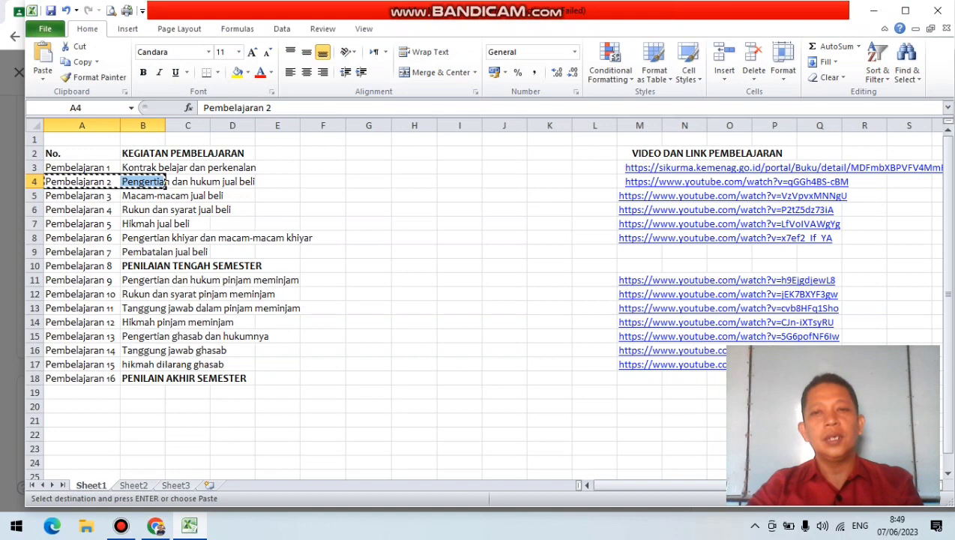
{"action": "left_click", "coordinate": [594, 182]}
{"action": "left_click", "coordinate": [659, 182]}
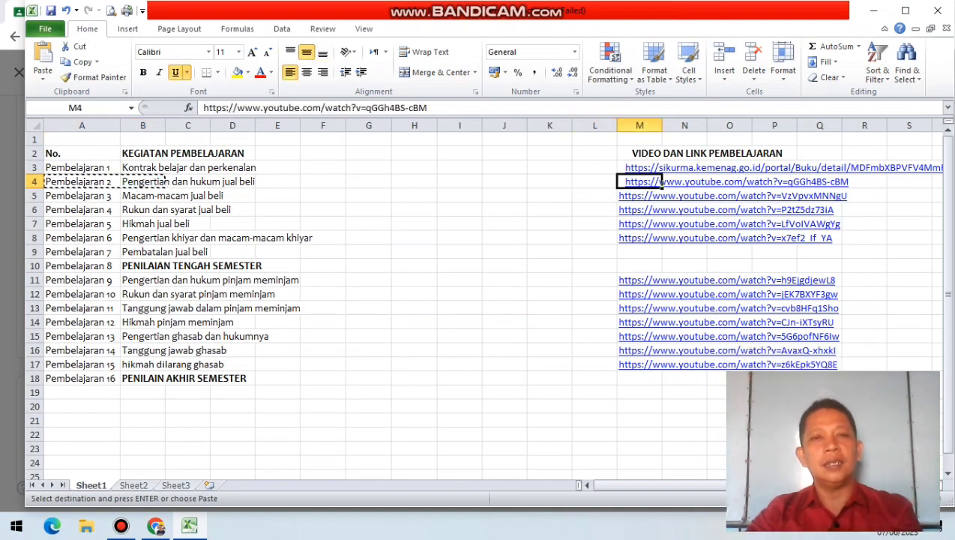
{"action": "left_click_drag", "start_coordinate": [203, 107], "coordinate": [426, 107]}
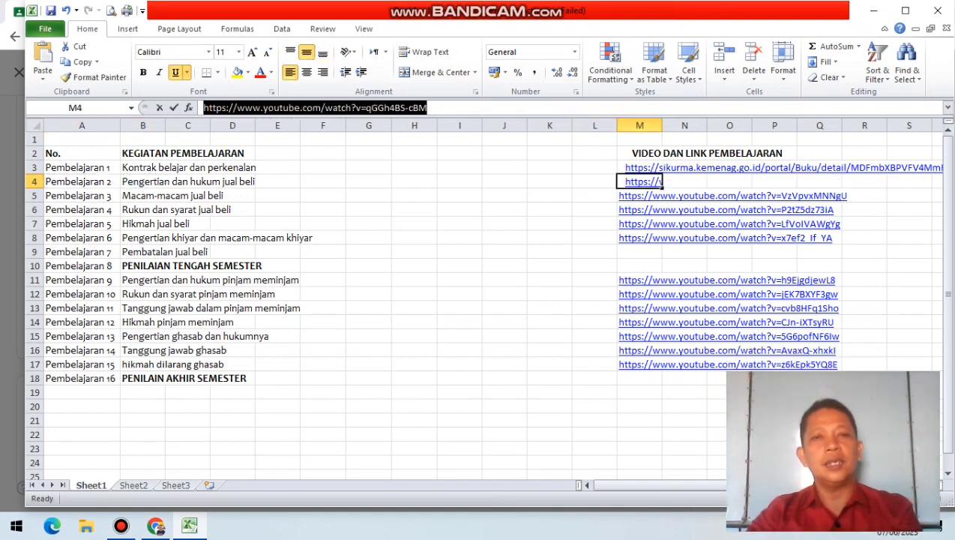
{"action": "key", "text": "ctrl+c"}
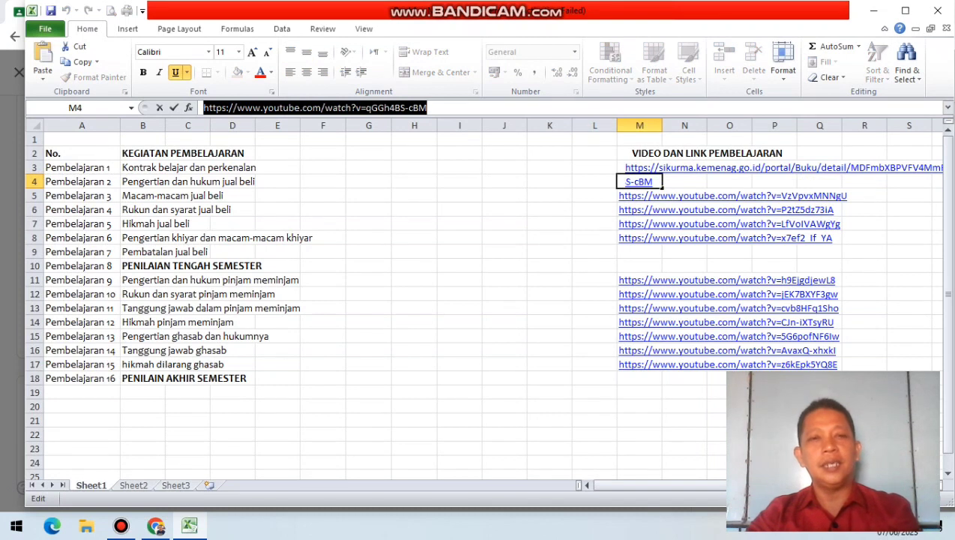
{"action": "left_click", "coordinate": [155, 525]}
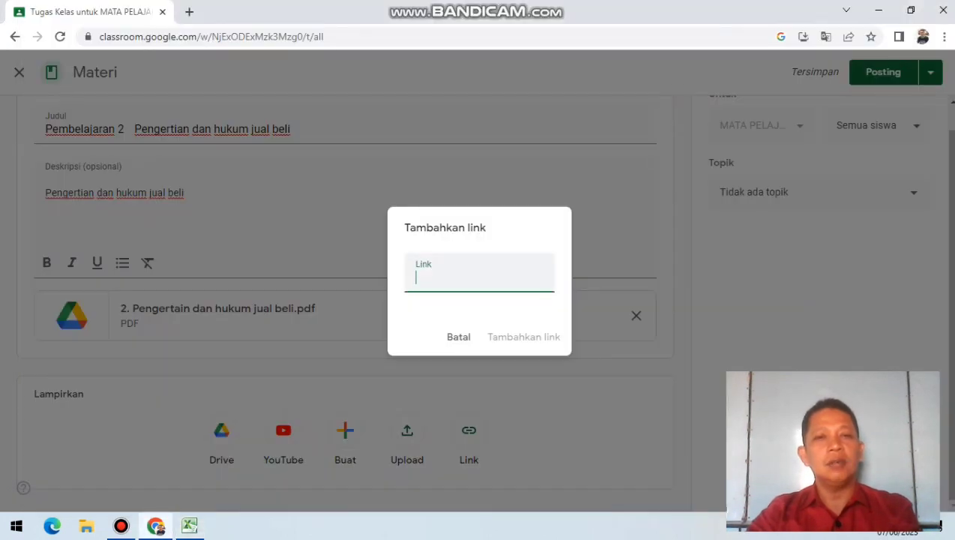
{"action": "key", "text": "ctrl+v"}
{"action": "key", "text": "Return"}
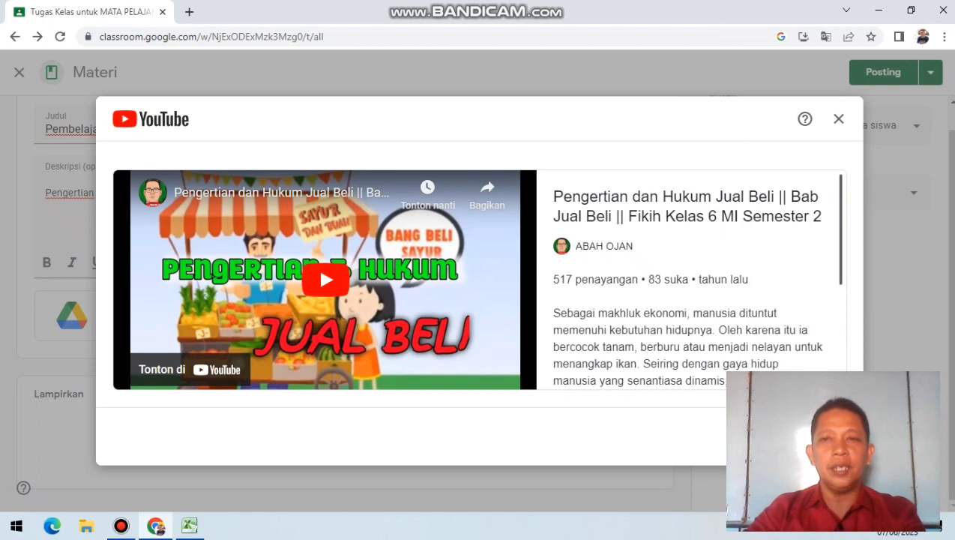
{"action": "left_click", "coordinate": [838, 118]}
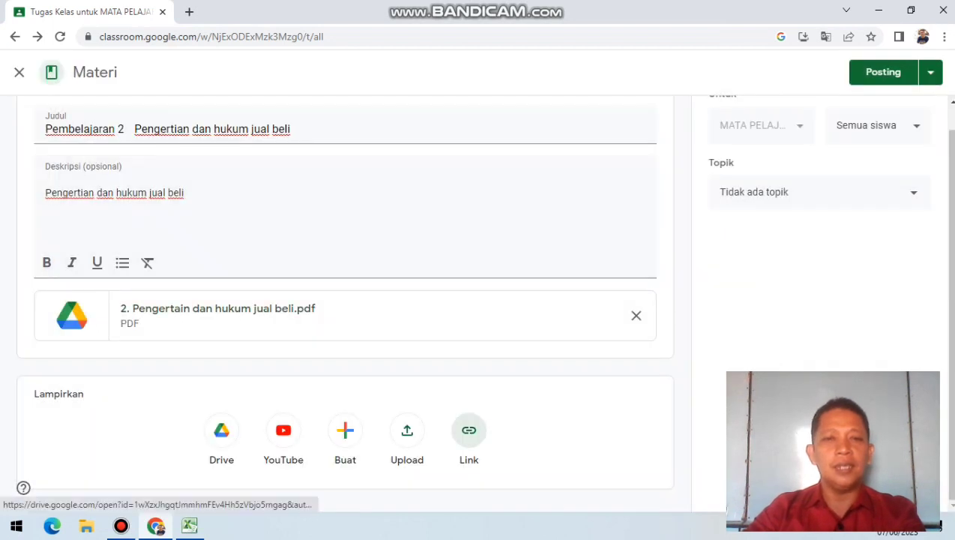
{"action": "scroll", "coordinate": [479, 299], "scroll_direction": "up", "scroll_amount": 1}
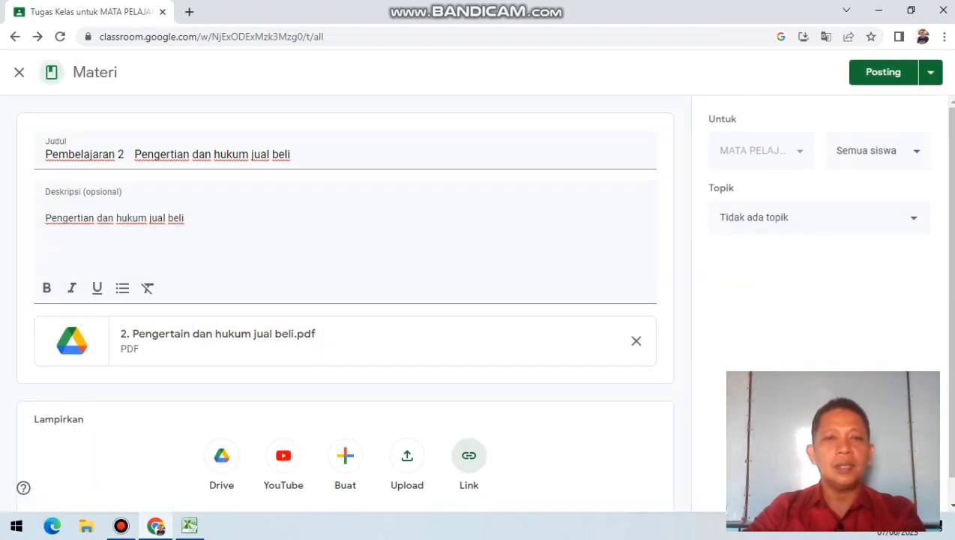
{"action": "left_click", "coordinate": [469, 455]}
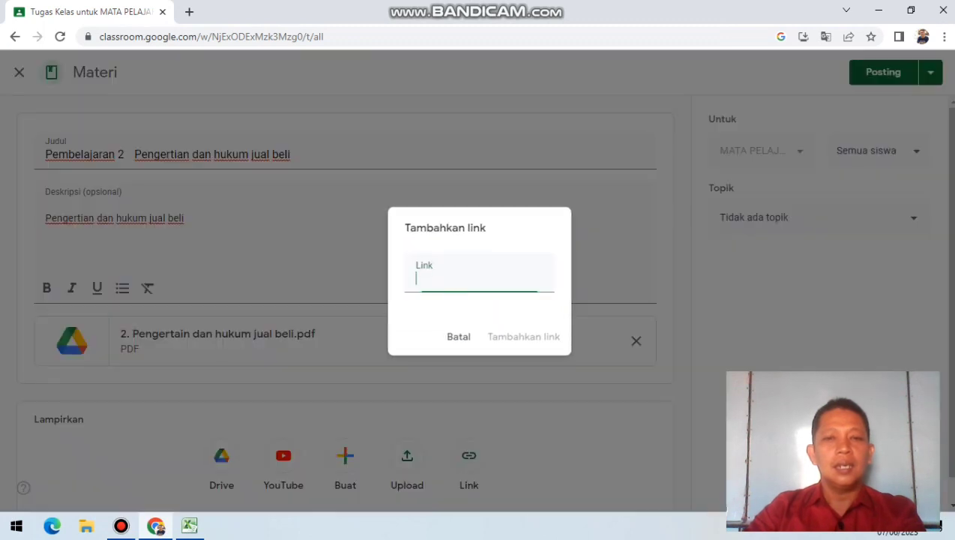
{"action": "key", "text": "ctrl+v"}
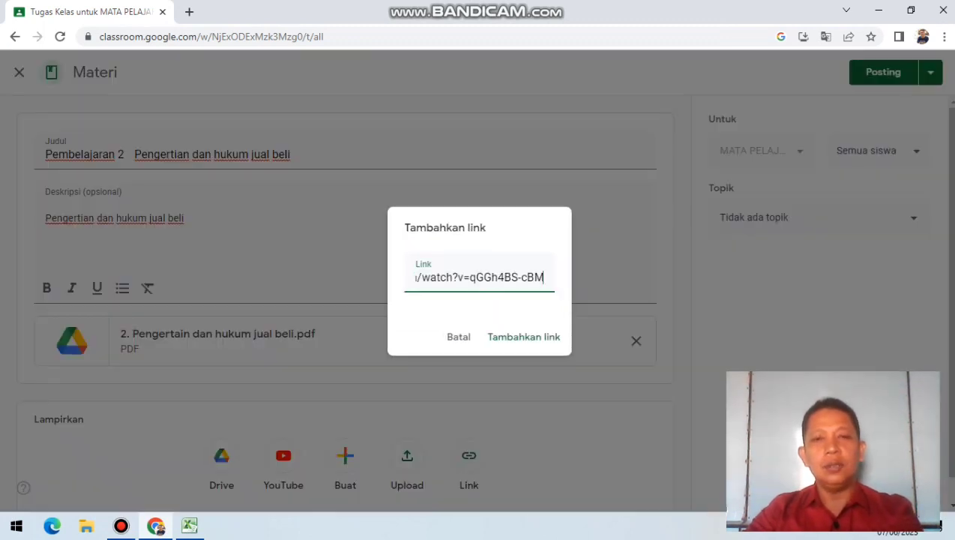
{"action": "left_click", "coordinate": [523, 337]}
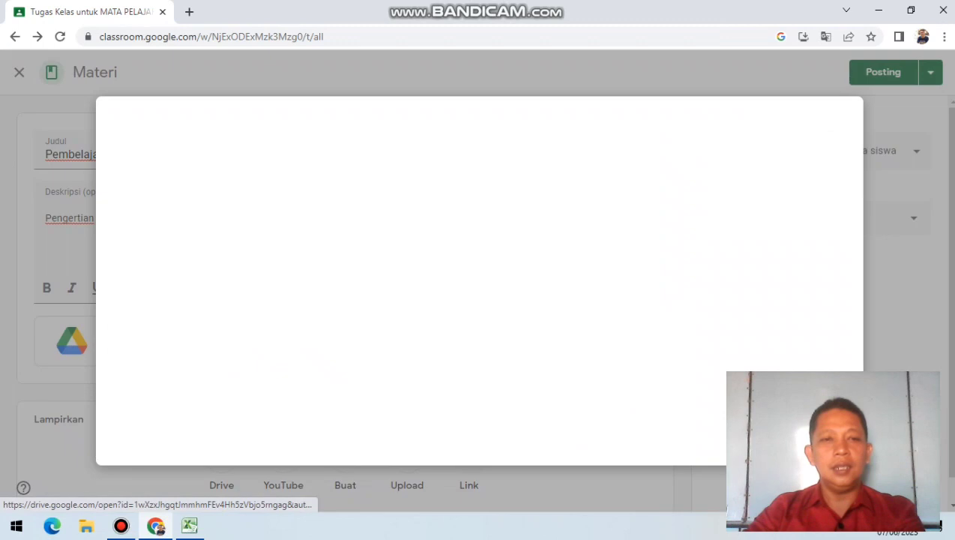
{"action": "left_click", "coordinate": [795, 436]}
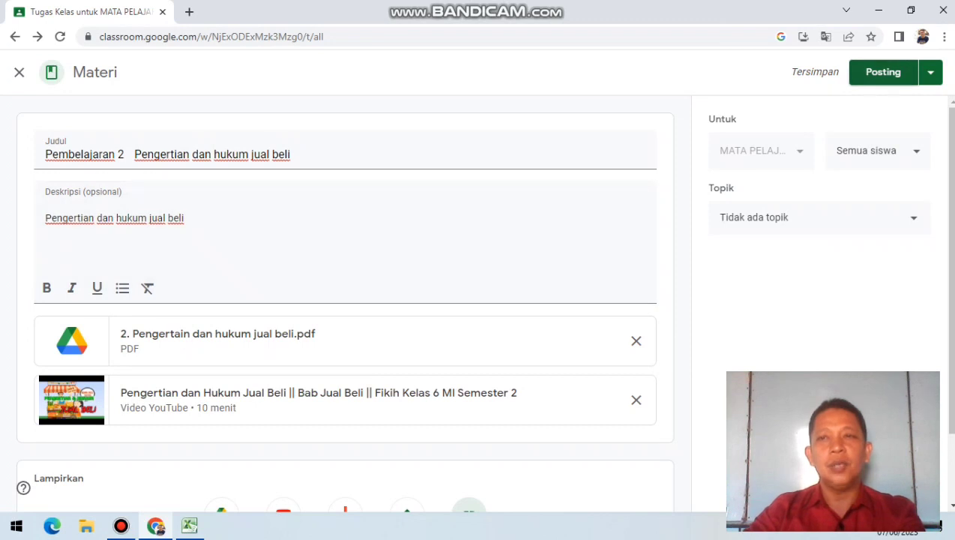
{"action": "left_click", "coordinate": [883, 72]}
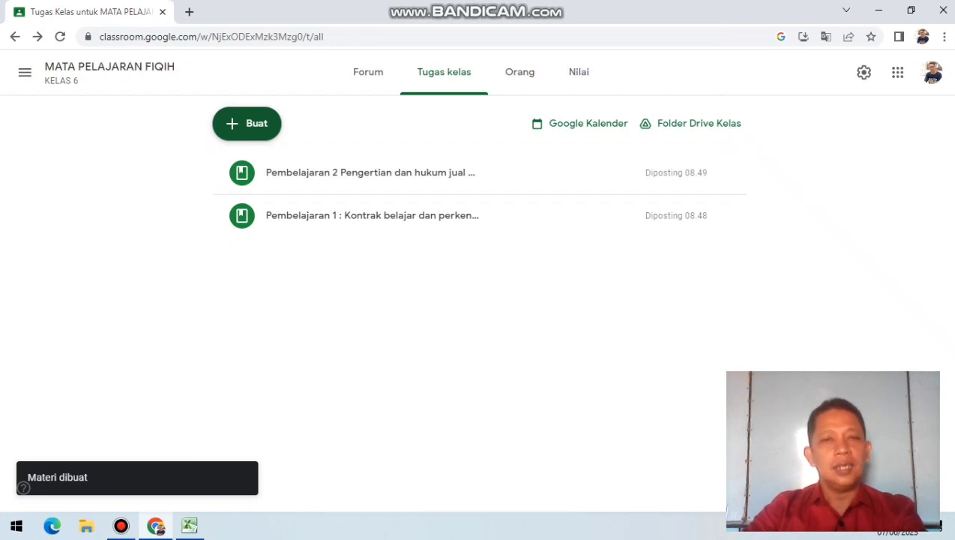
{"action": "left_click", "coordinate": [246, 123]}
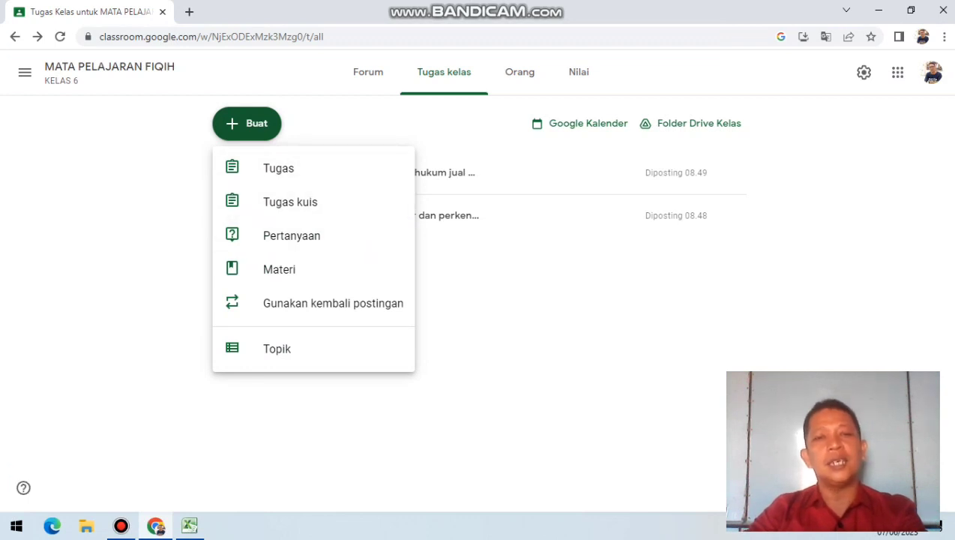
{"action": "left_click", "coordinate": [480, 288]}
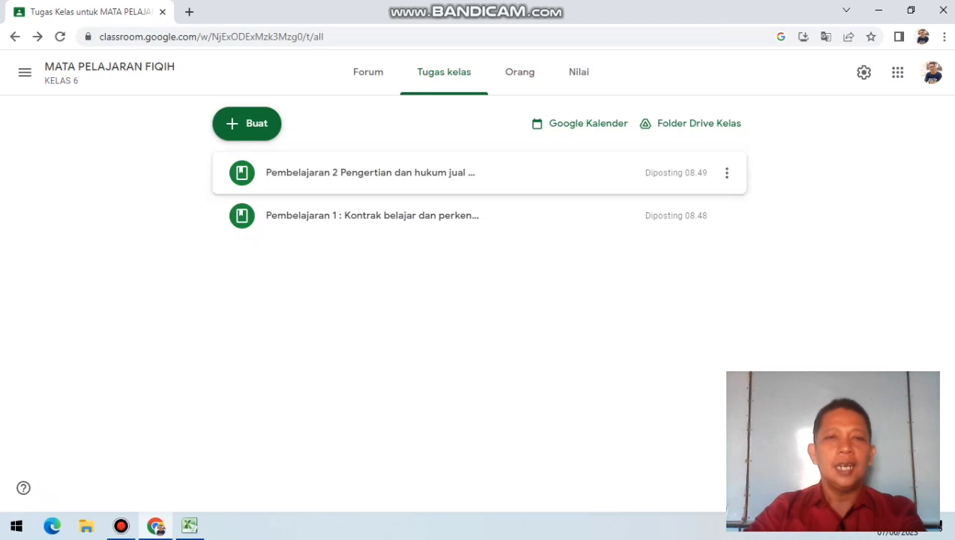
Expand the Pembelajaran 2 post to check its attachments, and view the posted materials in the class Forum.
{"action": "left_click", "coordinate": [371, 174]}
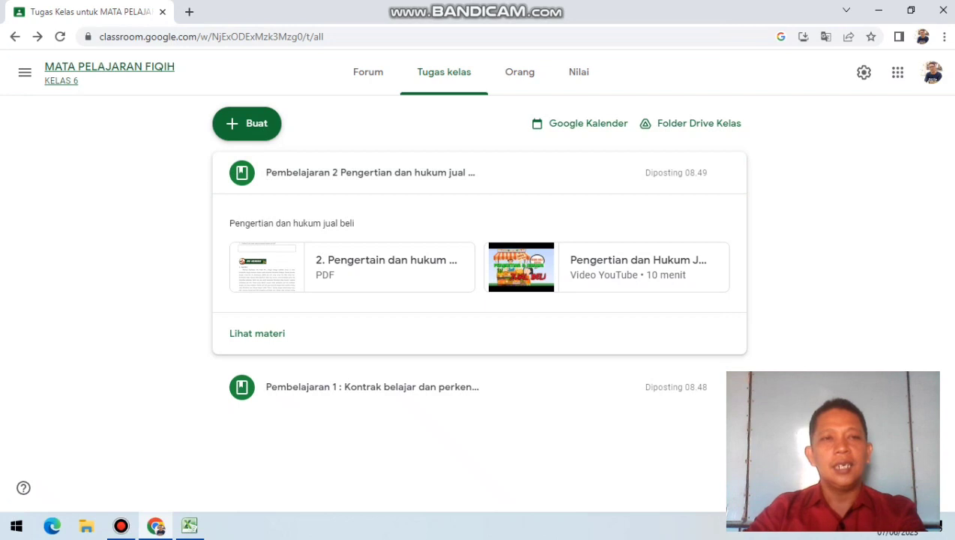
{"action": "left_click", "coordinate": [110, 67]}
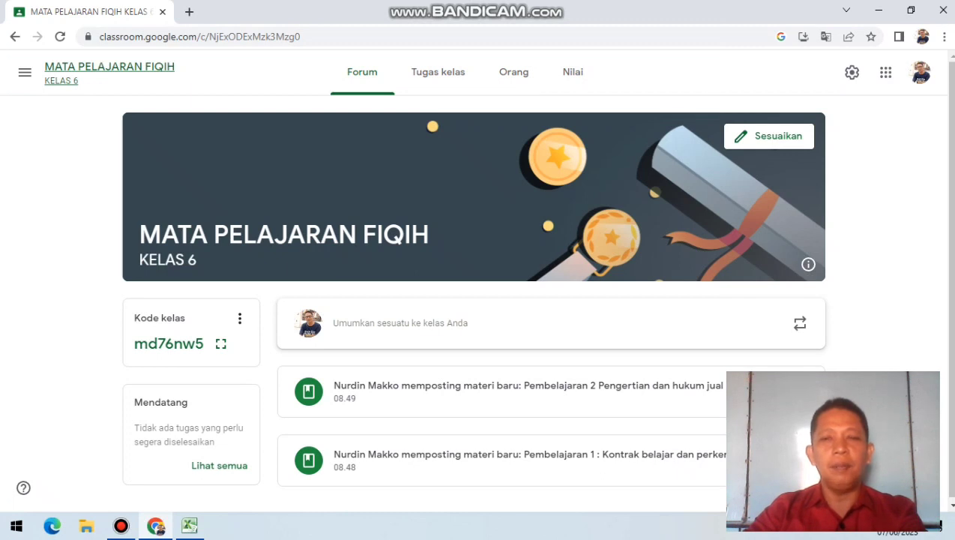
{"action": "scroll", "coordinate": [473, 299], "scroll_direction": "down", "scroll_amount": 1}
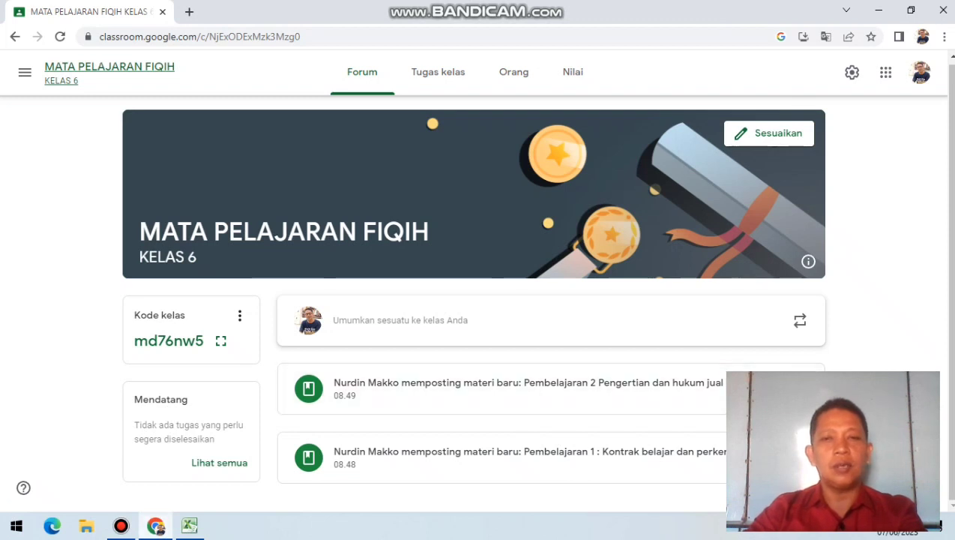
{"action": "left_click", "coordinate": [120, 526]}
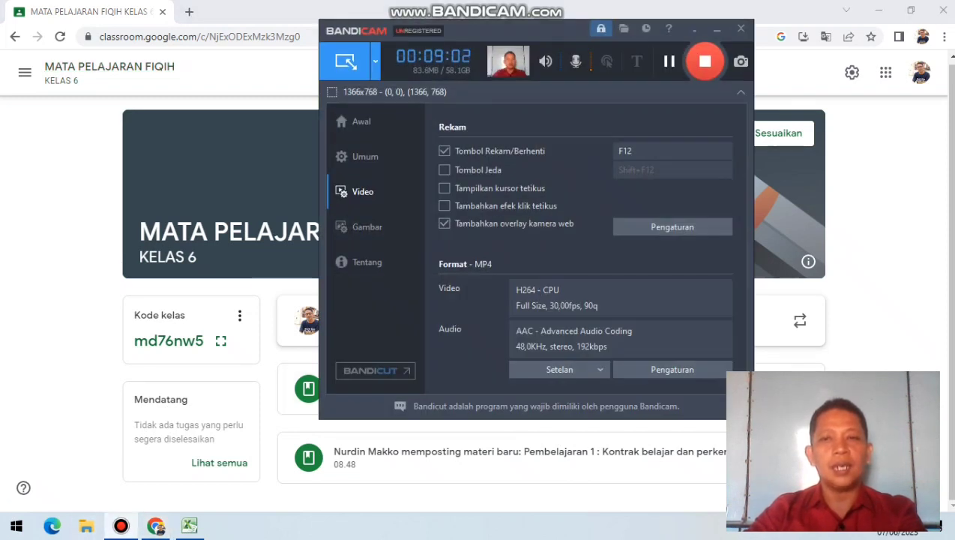